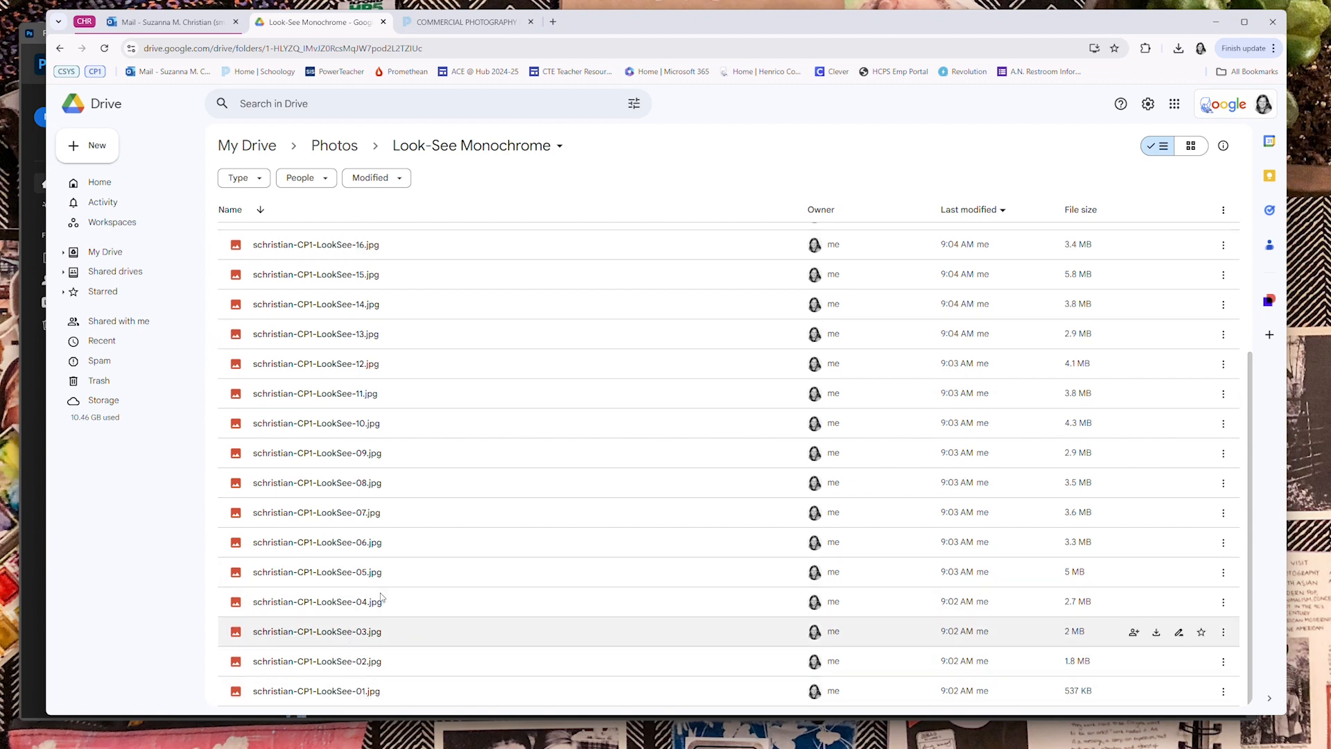
pyautogui.scroll(4, 365, 597)
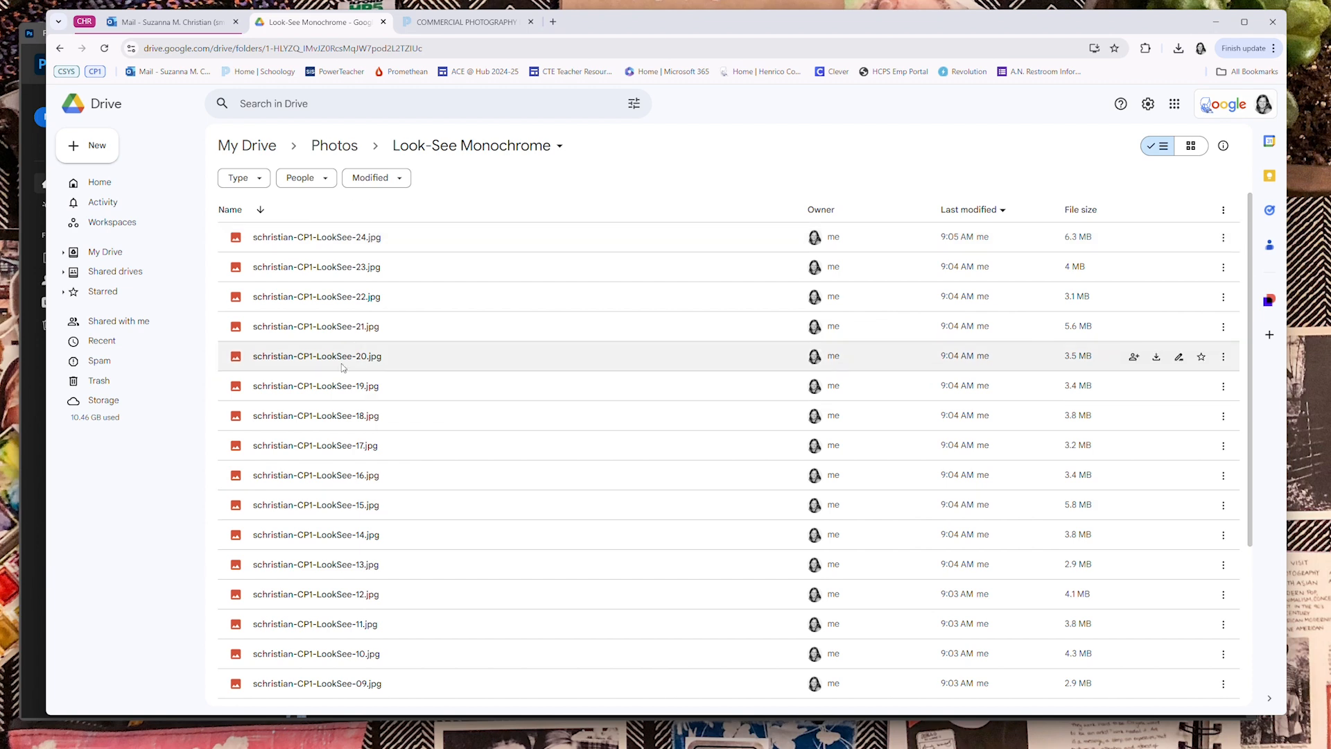
pyautogui.click(556, 147)
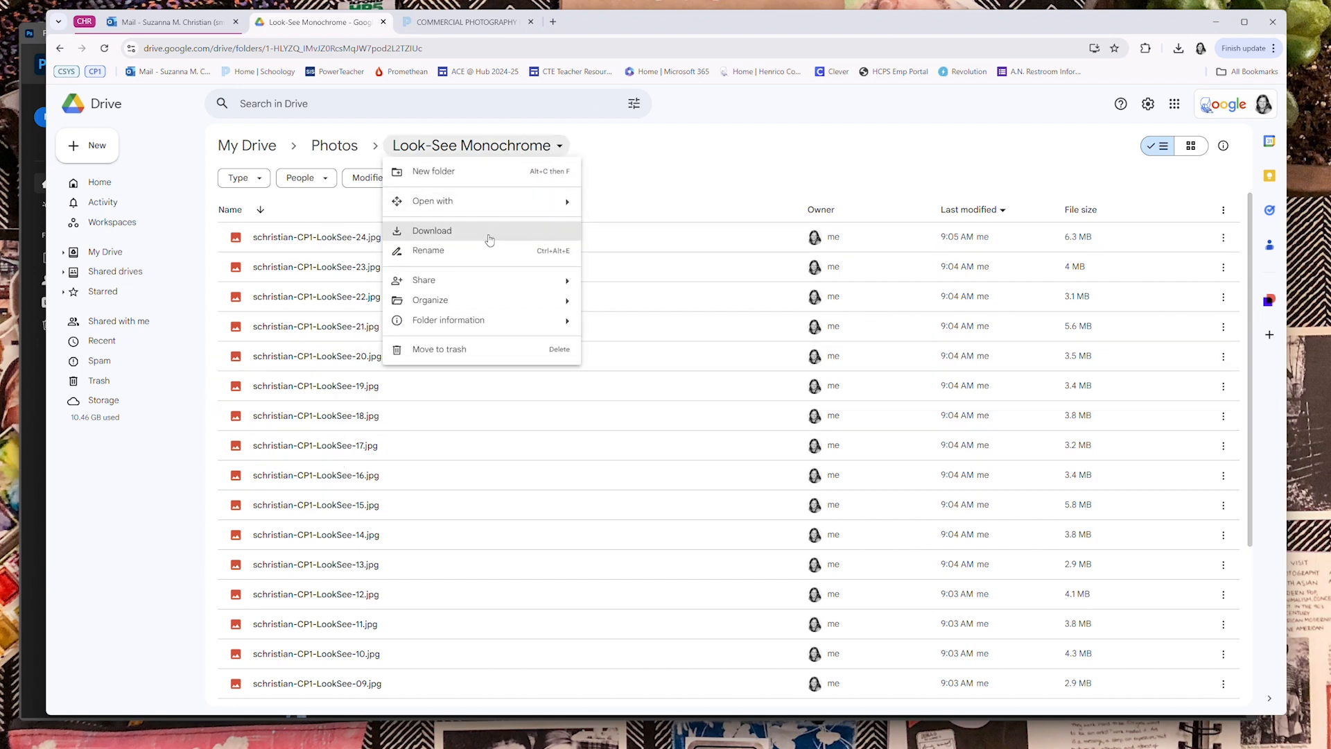
pyautogui.click(700, 186)
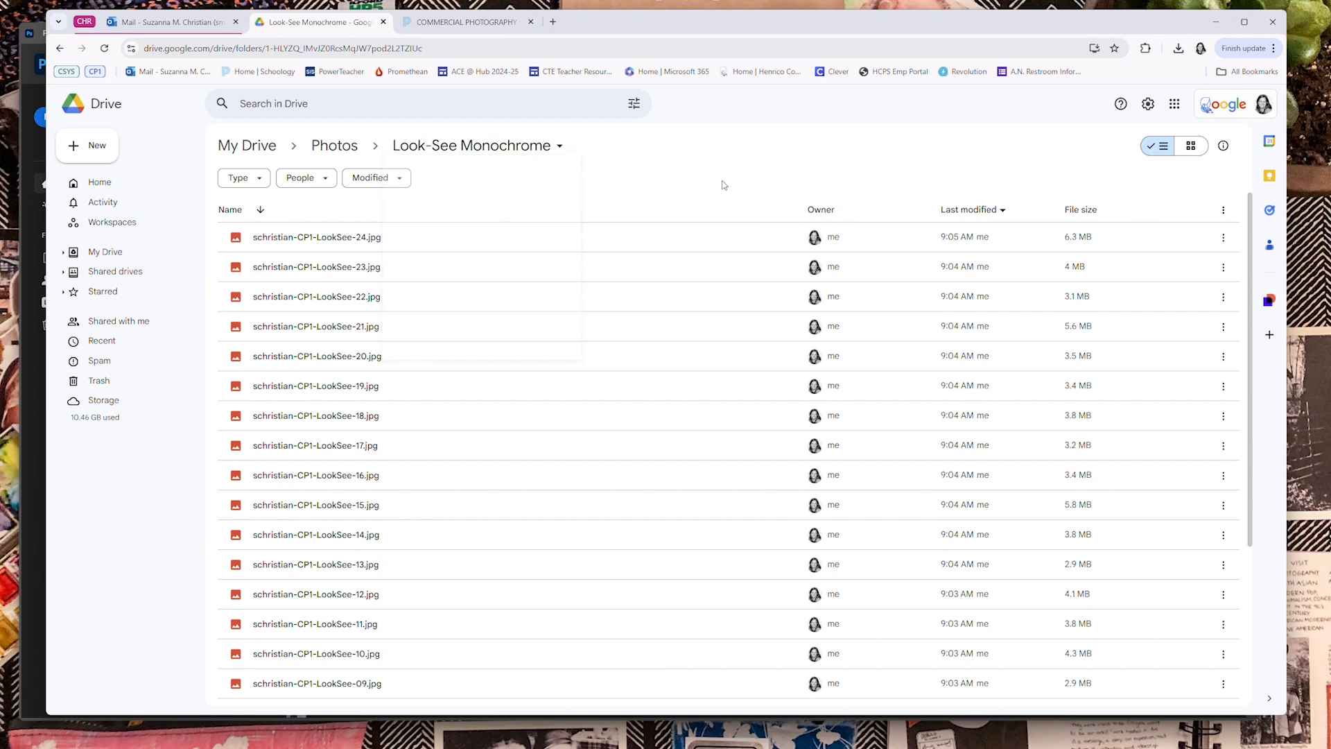
pyautogui.hotkey('alt', 'Tab')
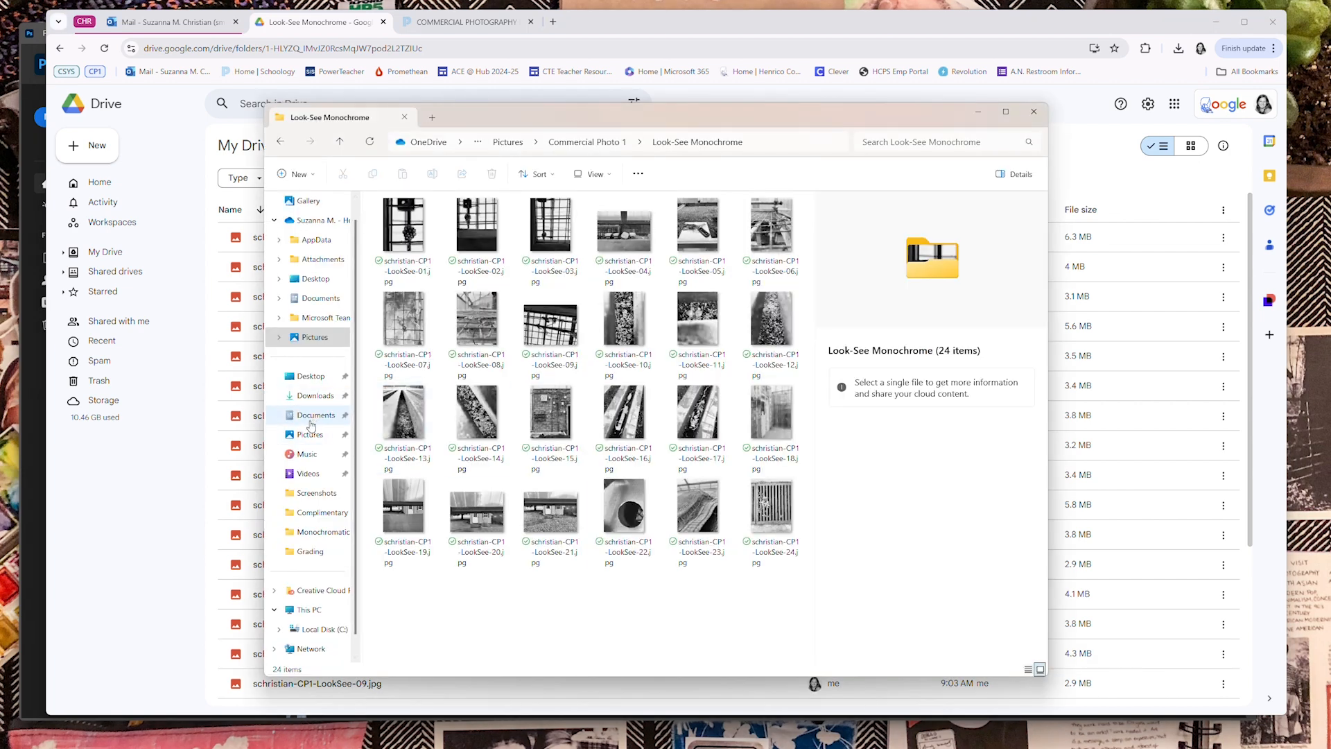
pyautogui.click(309, 396)
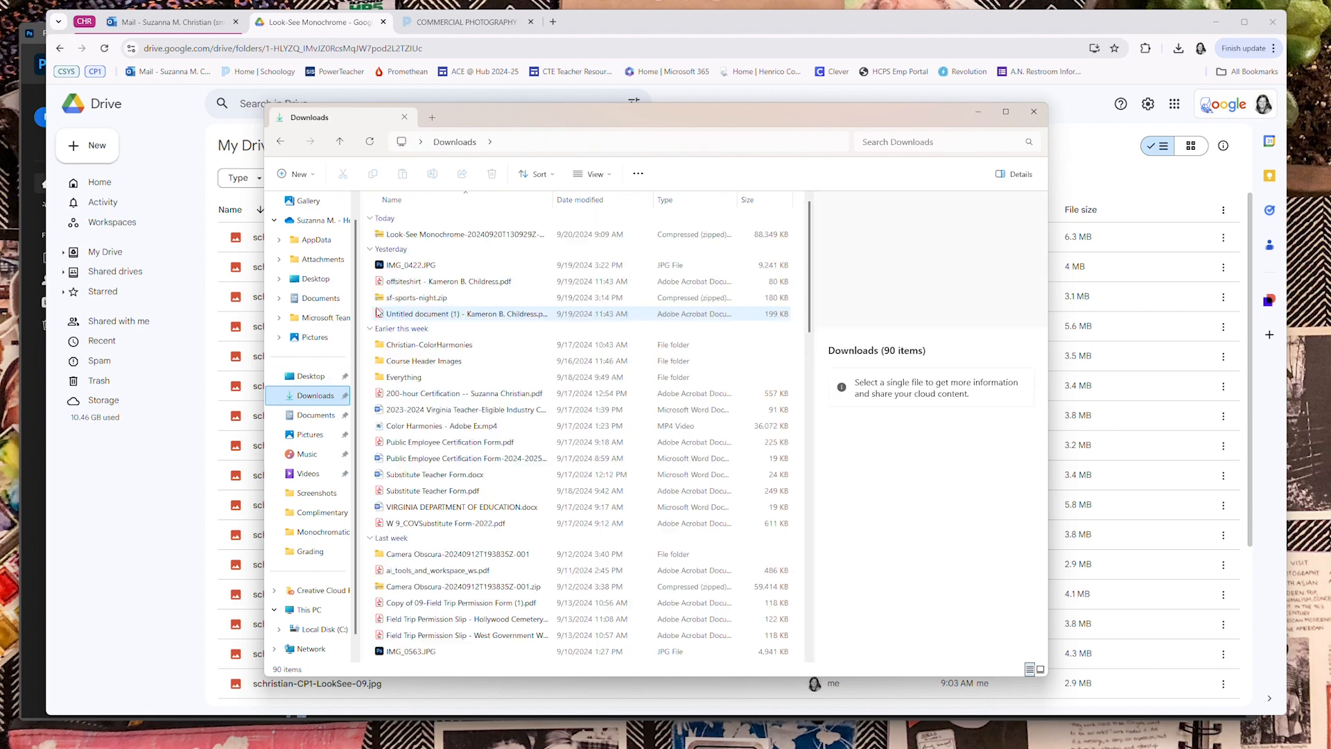
pyautogui.click(404, 236)
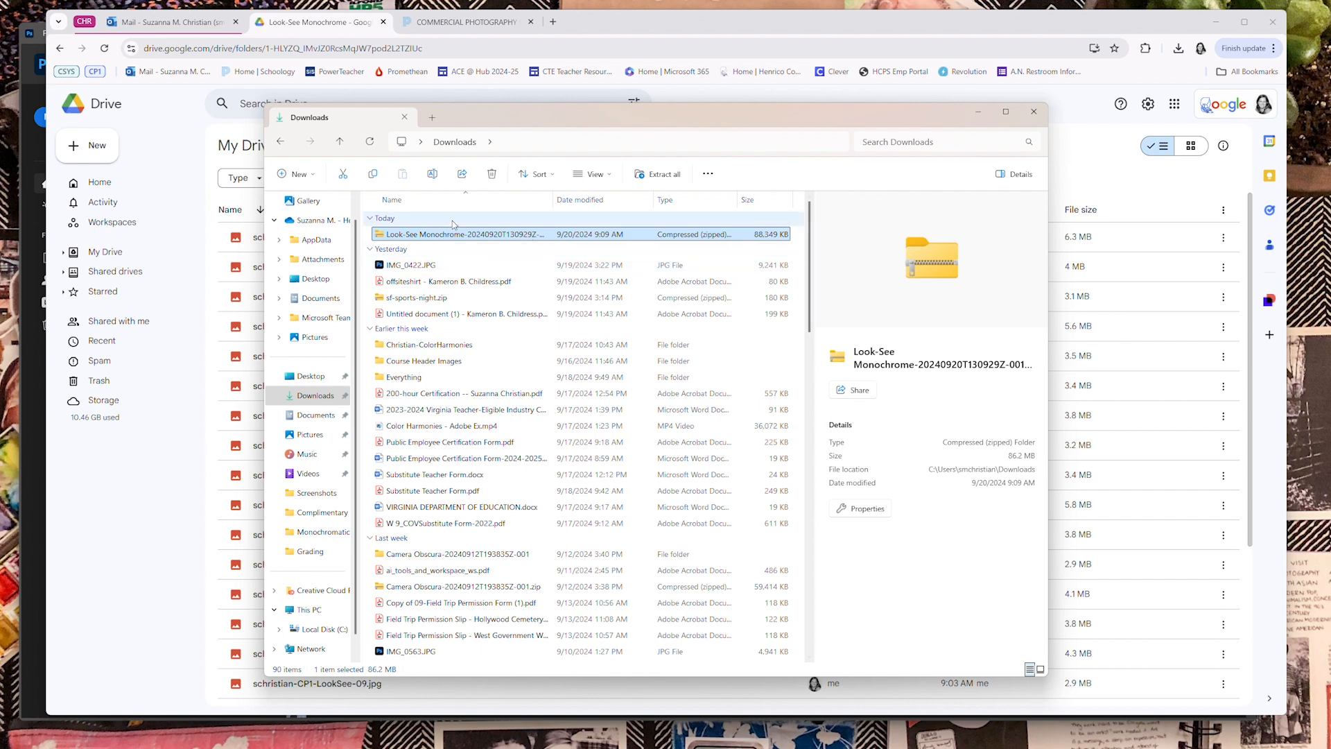
pyautogui.rightClick(466, 238)
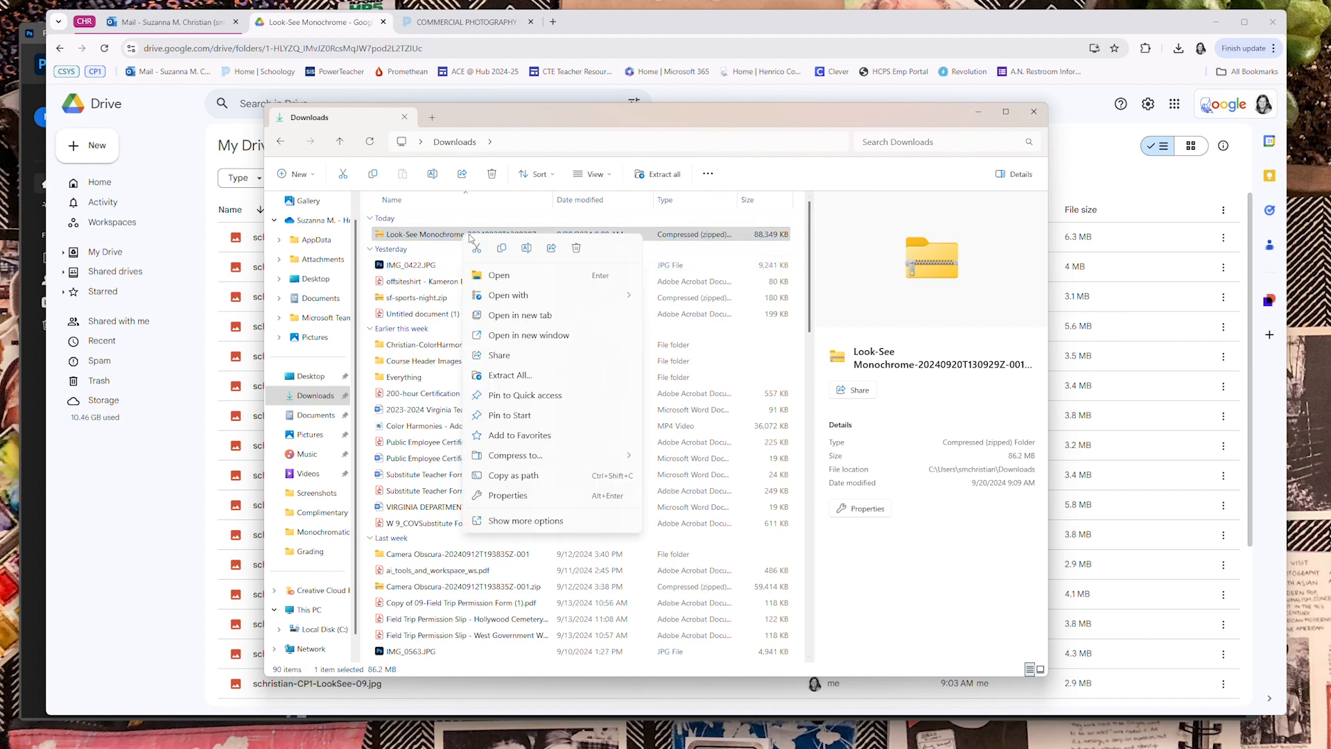
pyautogui.click(503, 376)
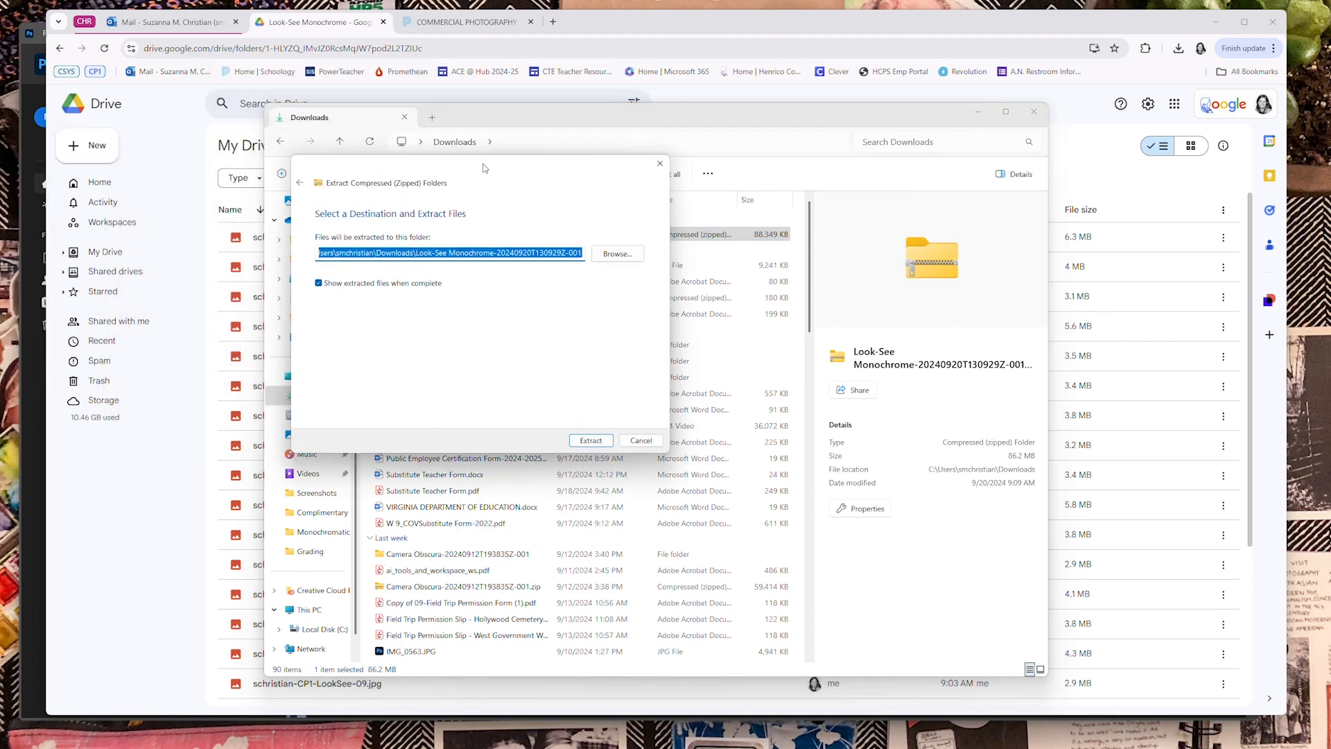
pyautogui.click(745, 294)
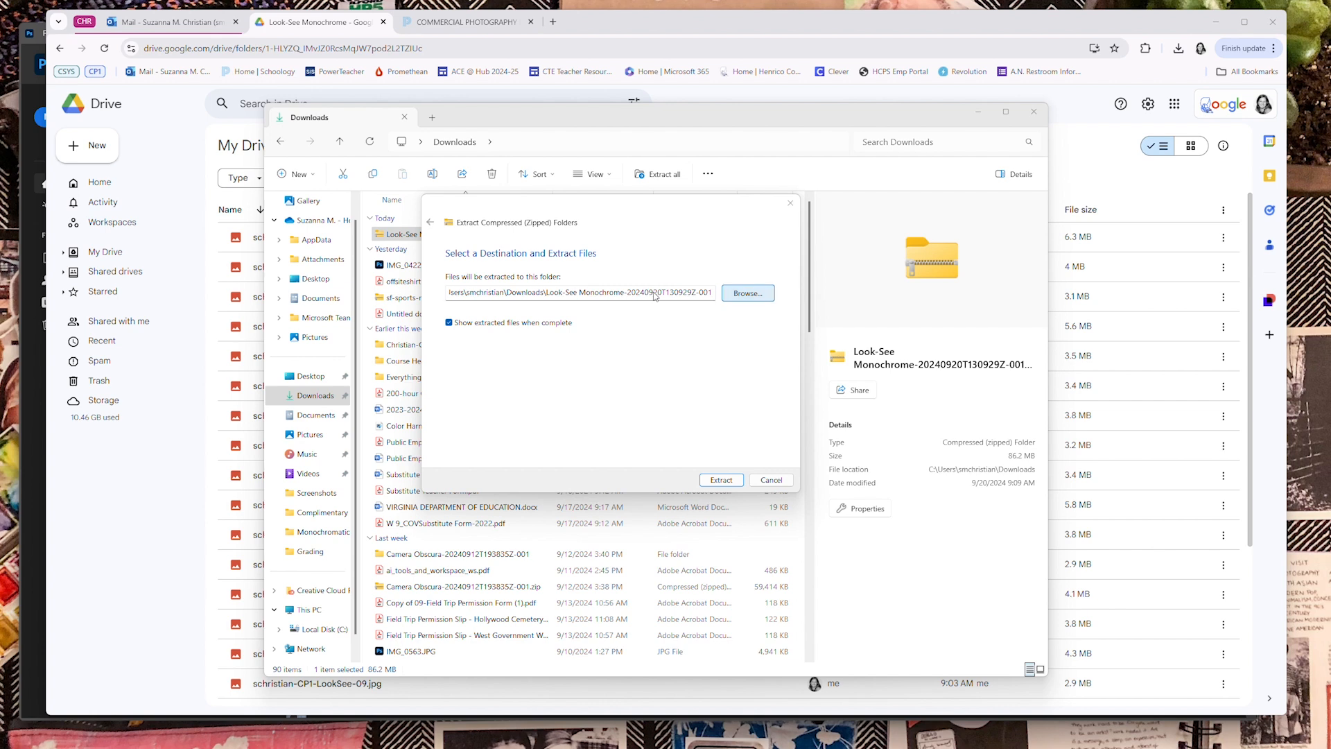
pyautogui.click(472, 391)
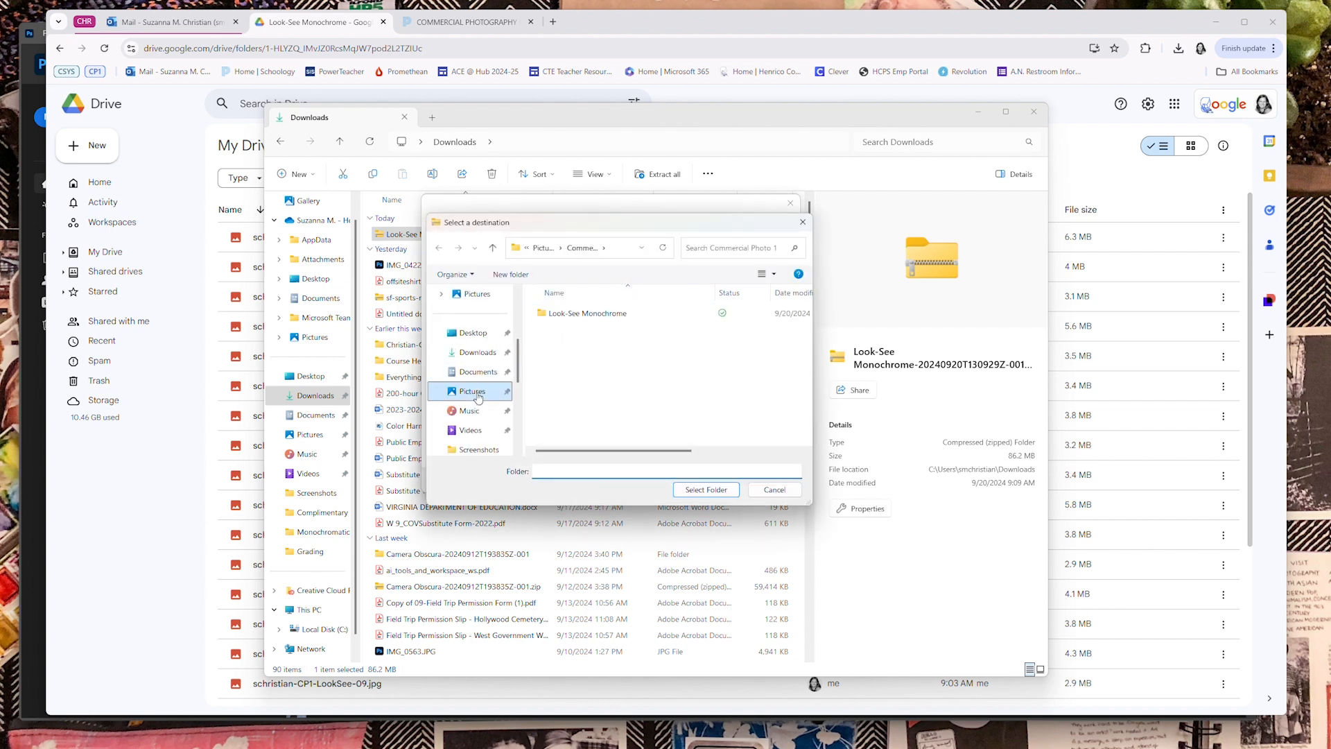
pyautogui.doubleClick(586, 368)
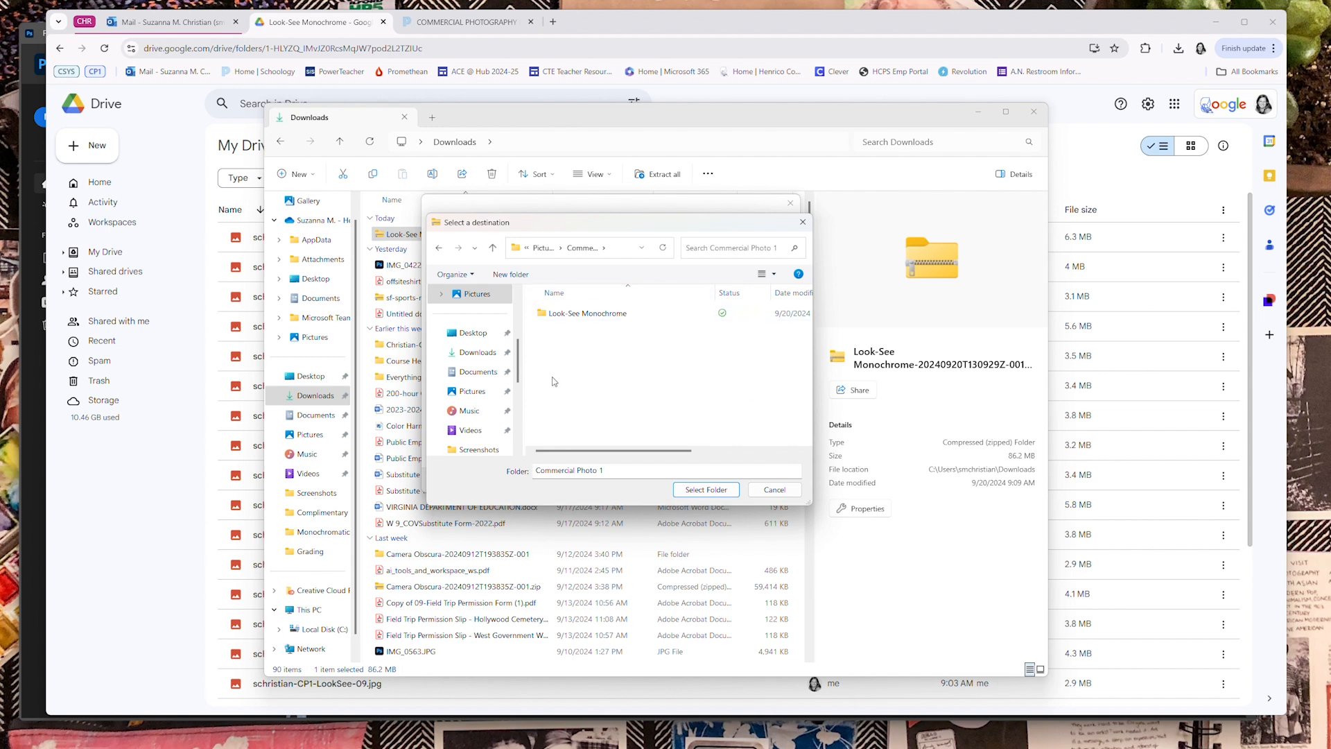
pyautogui.click(794, 493)
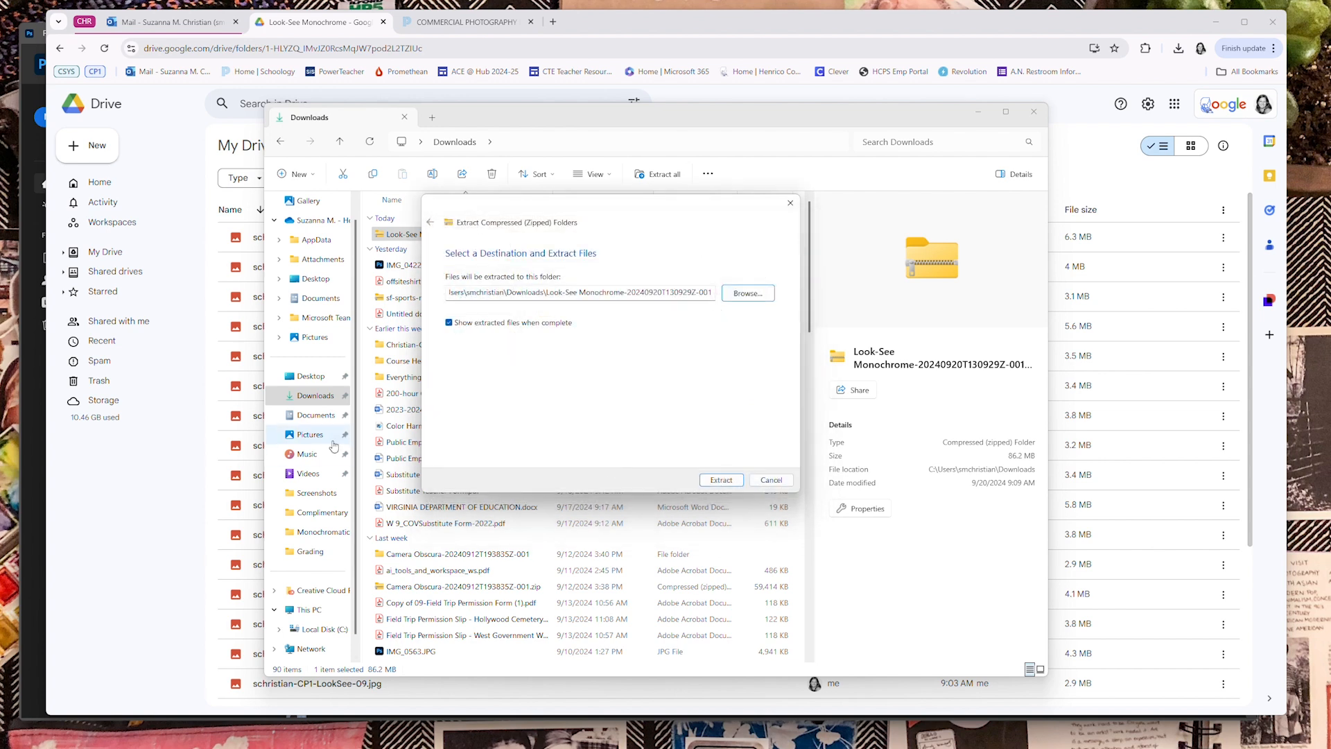
pyautogui.click(194, 473)
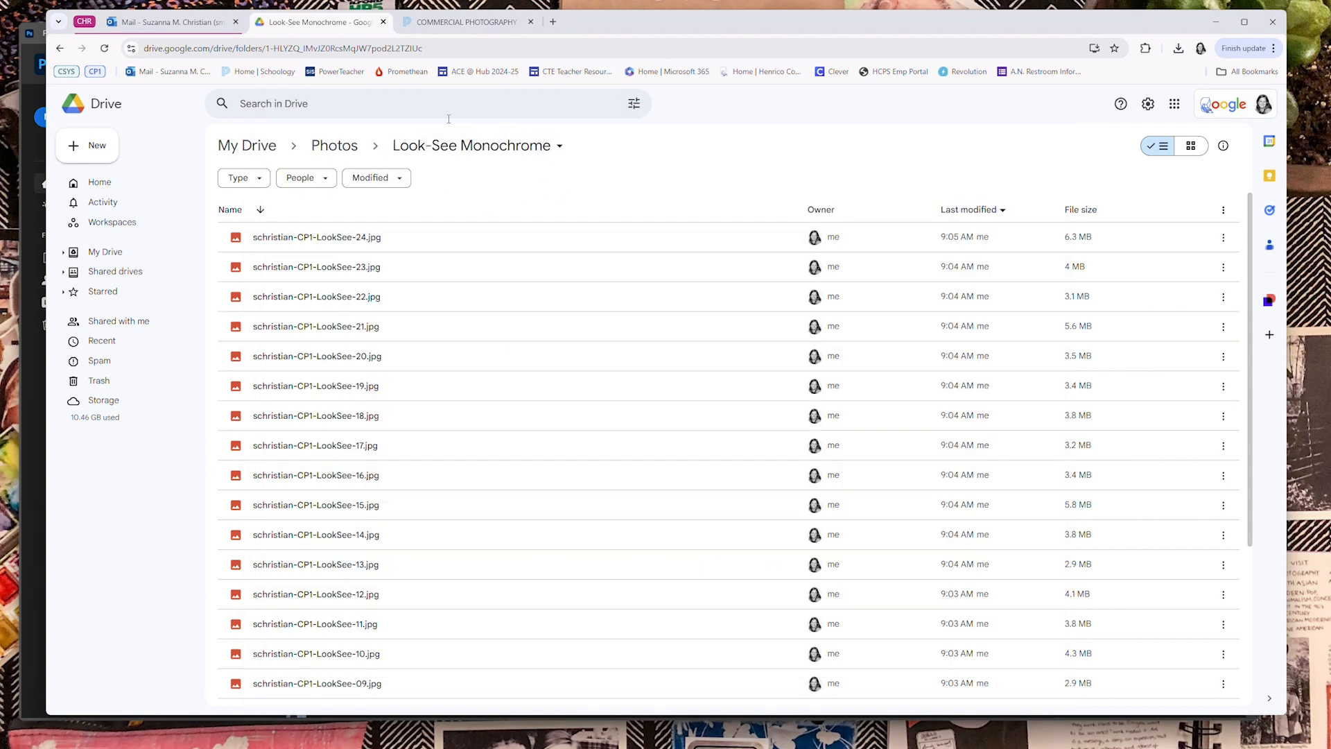
pyautogui.click(664, 748)
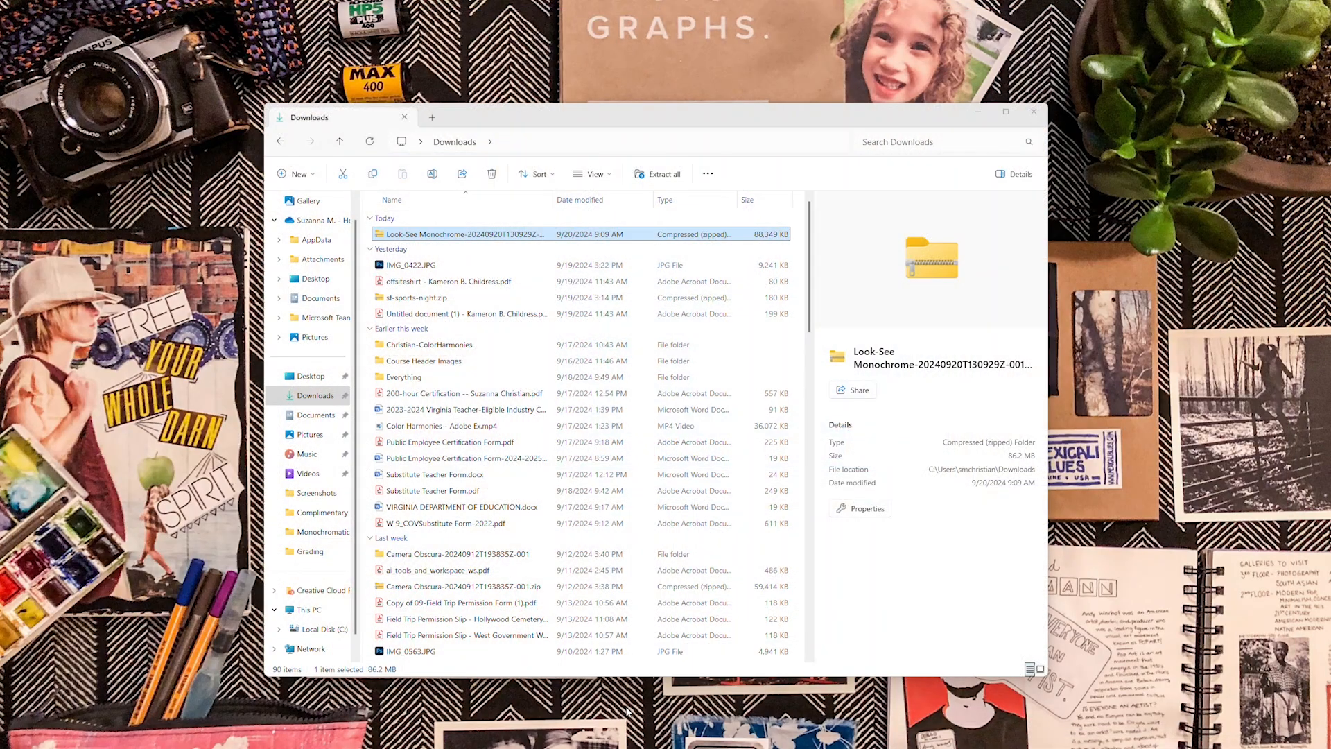
pyautogui.click(616, 701)
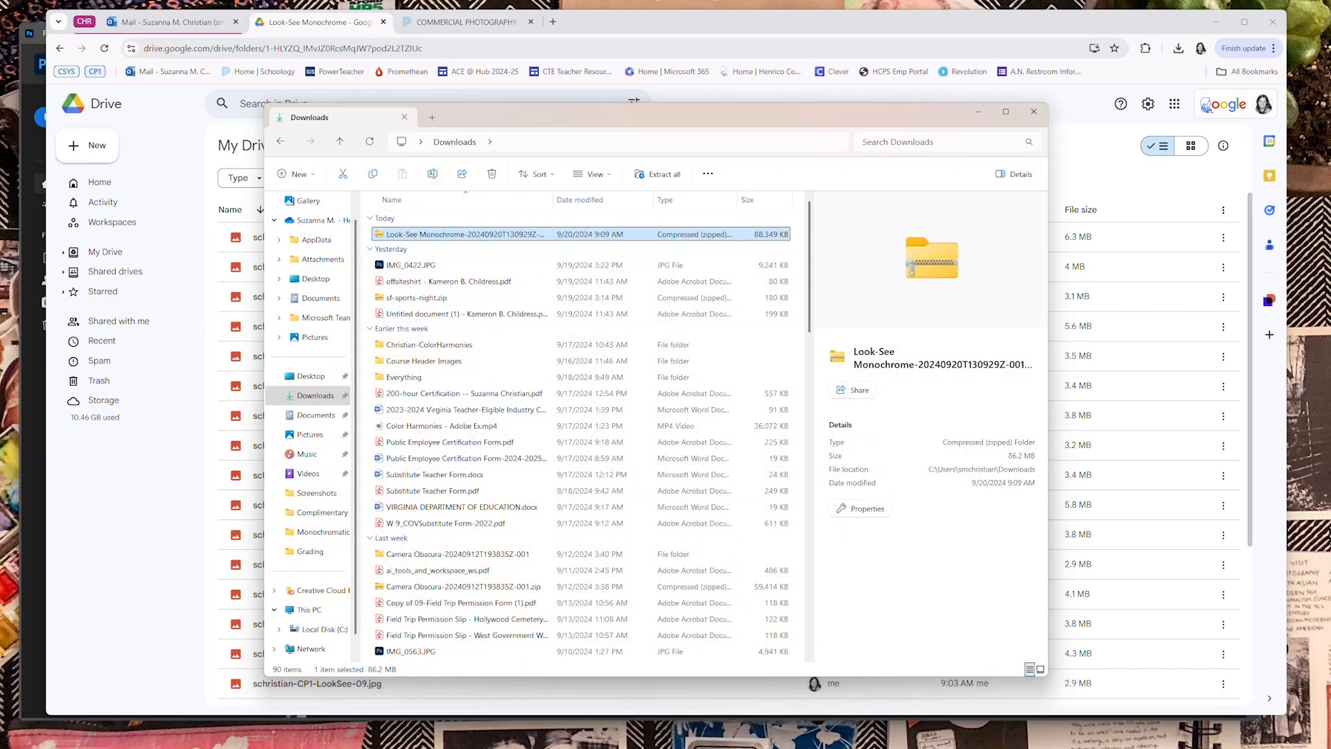
# Step: Check the extracted photos in the Look-See Monochrome folder, inside Commercial Photo 1 in Pictures
pyautogui.click(310, 435)
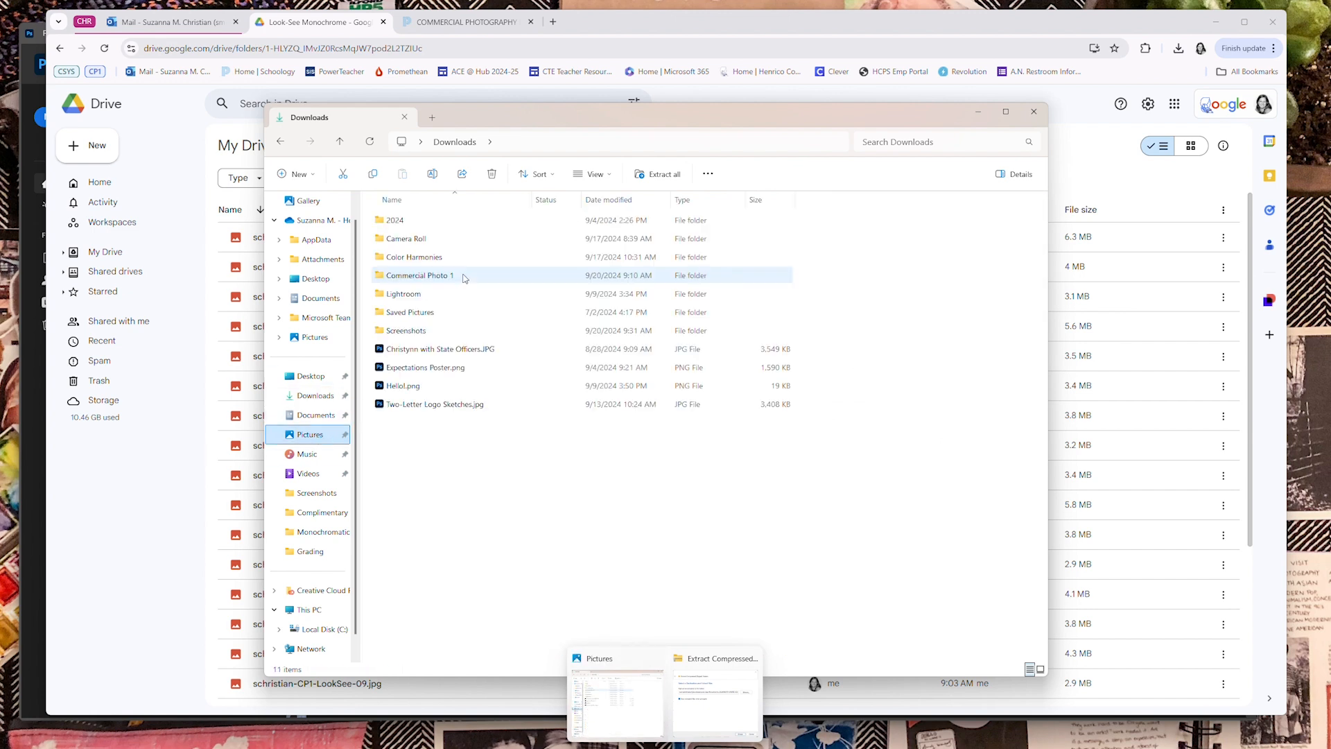
pyautogui.doubleClick(419, 275)
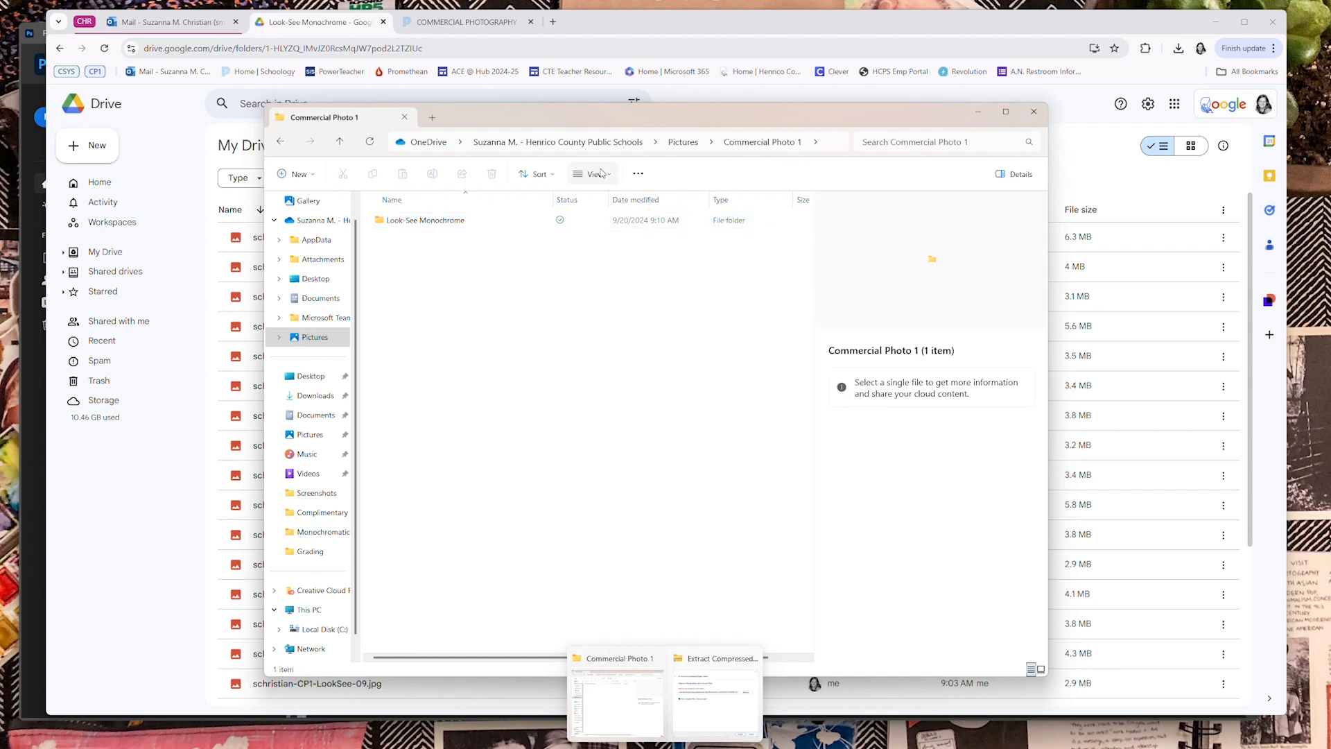
pyautogui.click(393, 219)
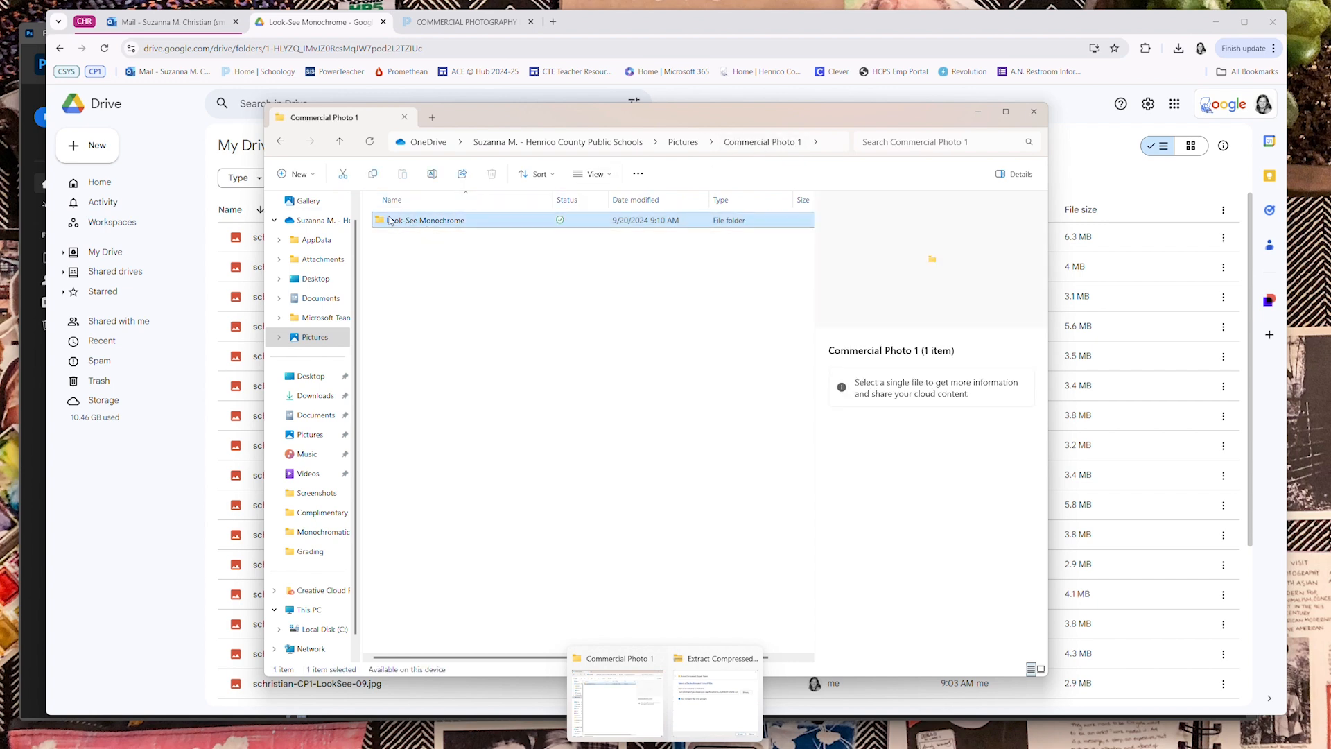
pyautogui.doubleClick(393, 219)
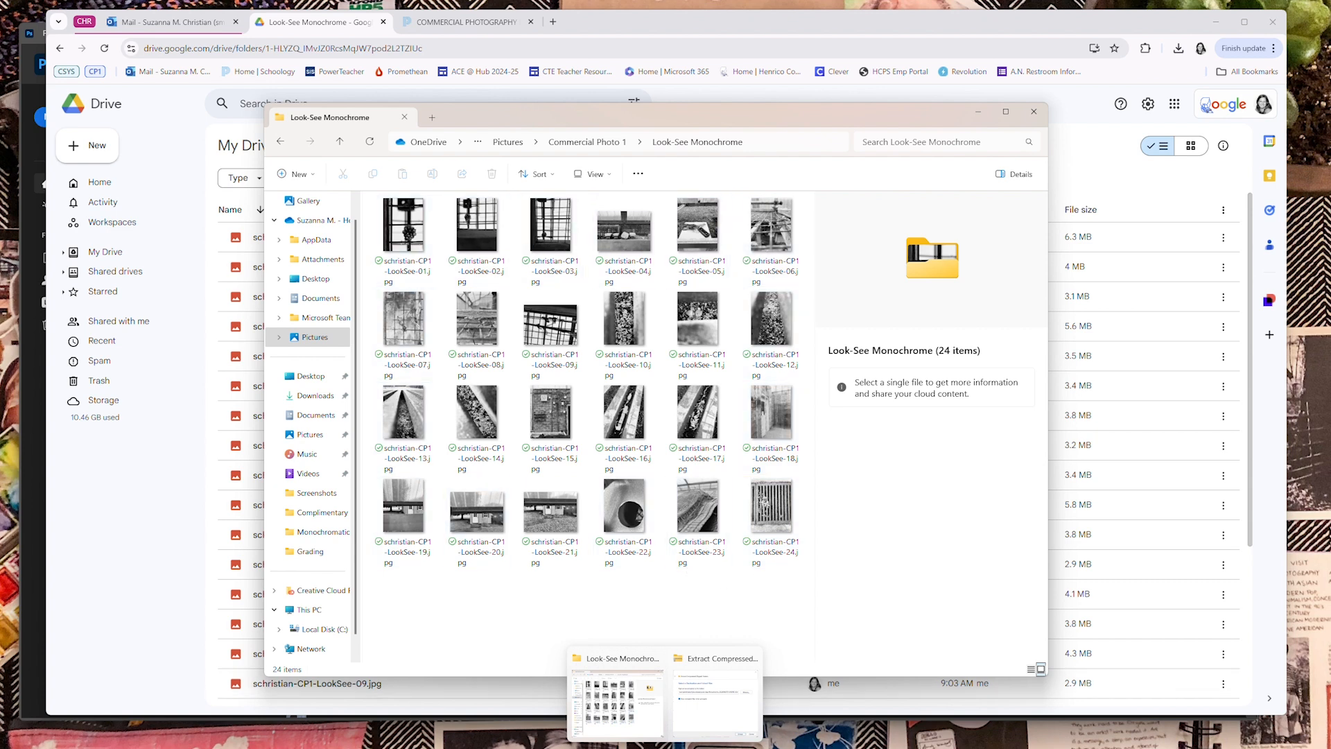
# Step: Switch to Photoshop and generate a Contact Sheet II from the Look-See Monochrome folder inside Commercial Photo 1 in Pictures
pyautogui.hotkey('alt', 'Tab')
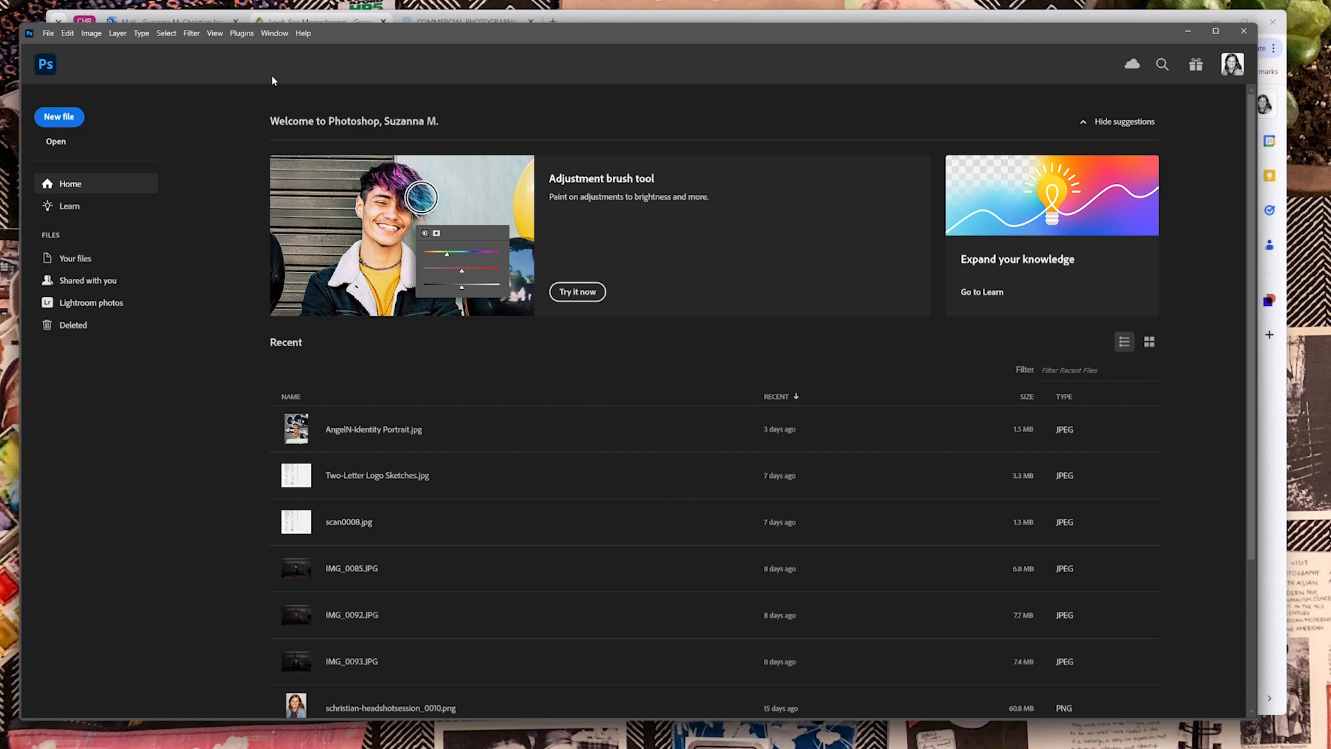
pyautogui.click(49, 33)
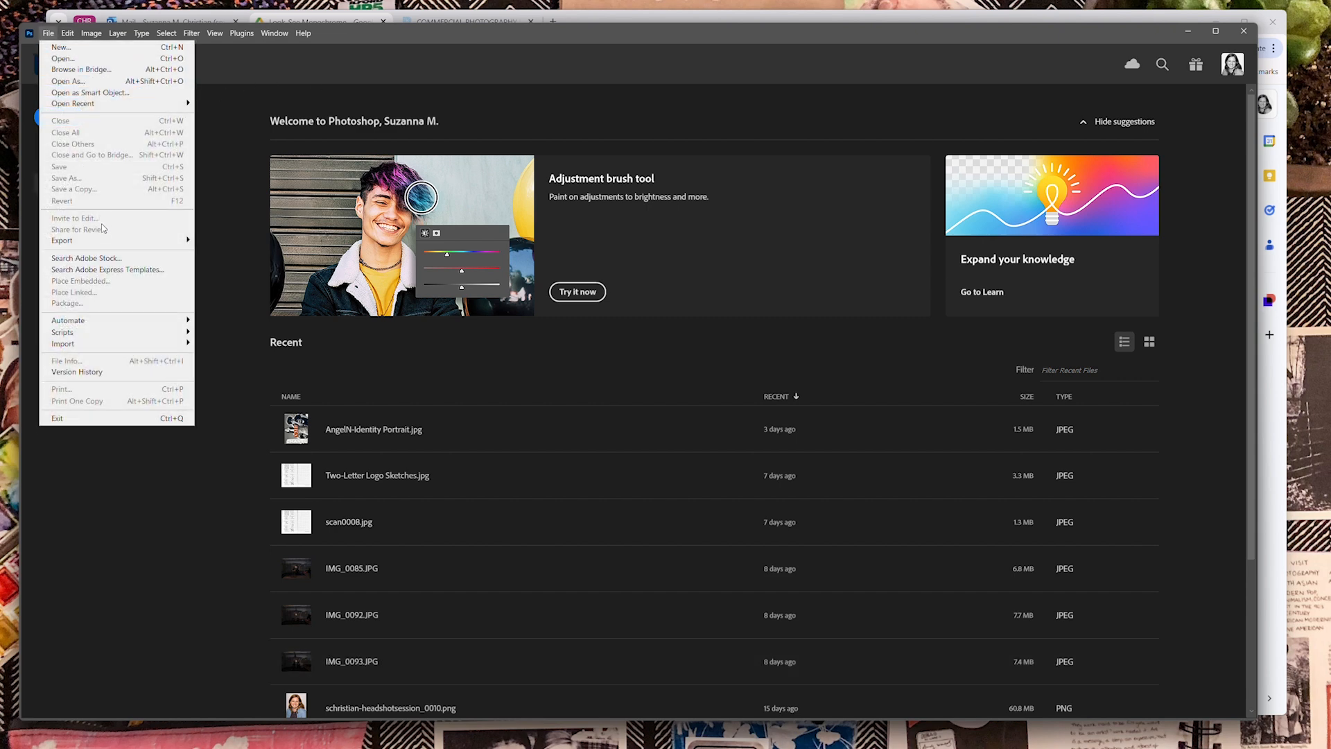
pyautogui.moveTo(127, 325)
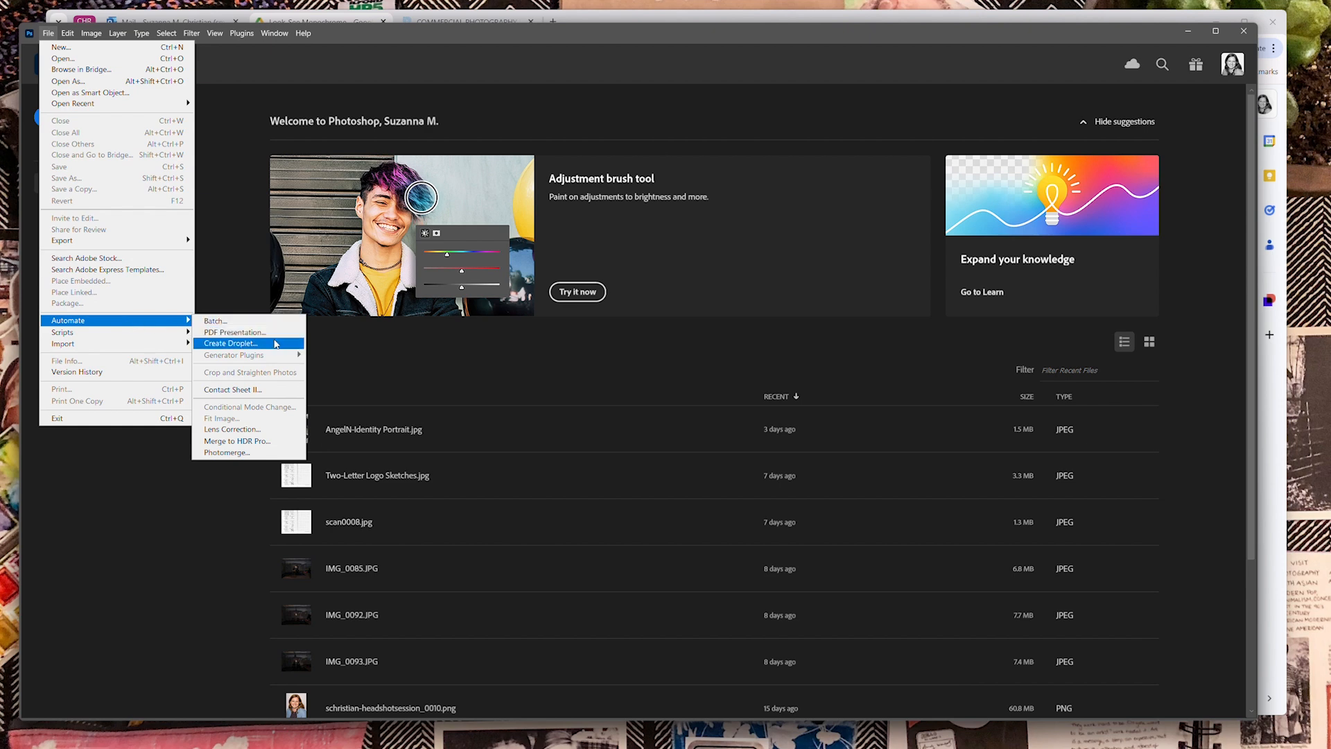
pyautogui.click(290, 391)
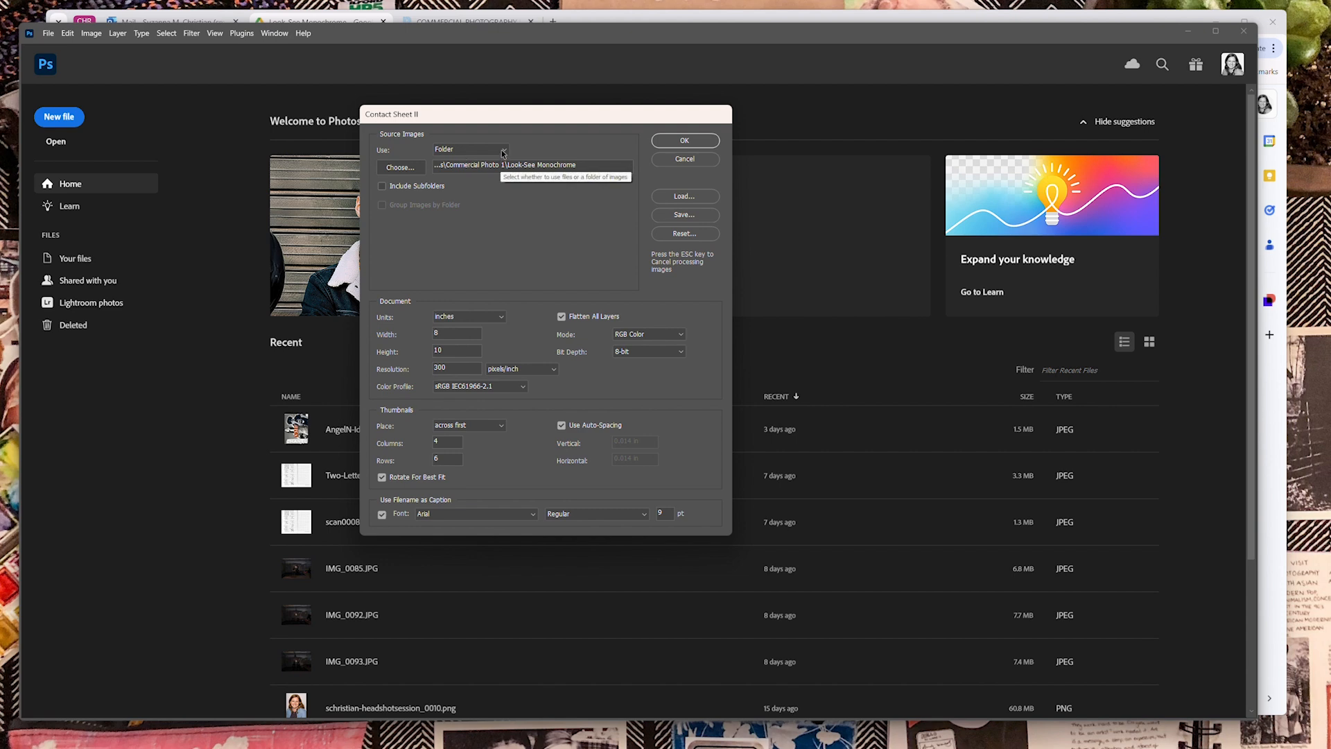
pyautogui.click(416, 168)
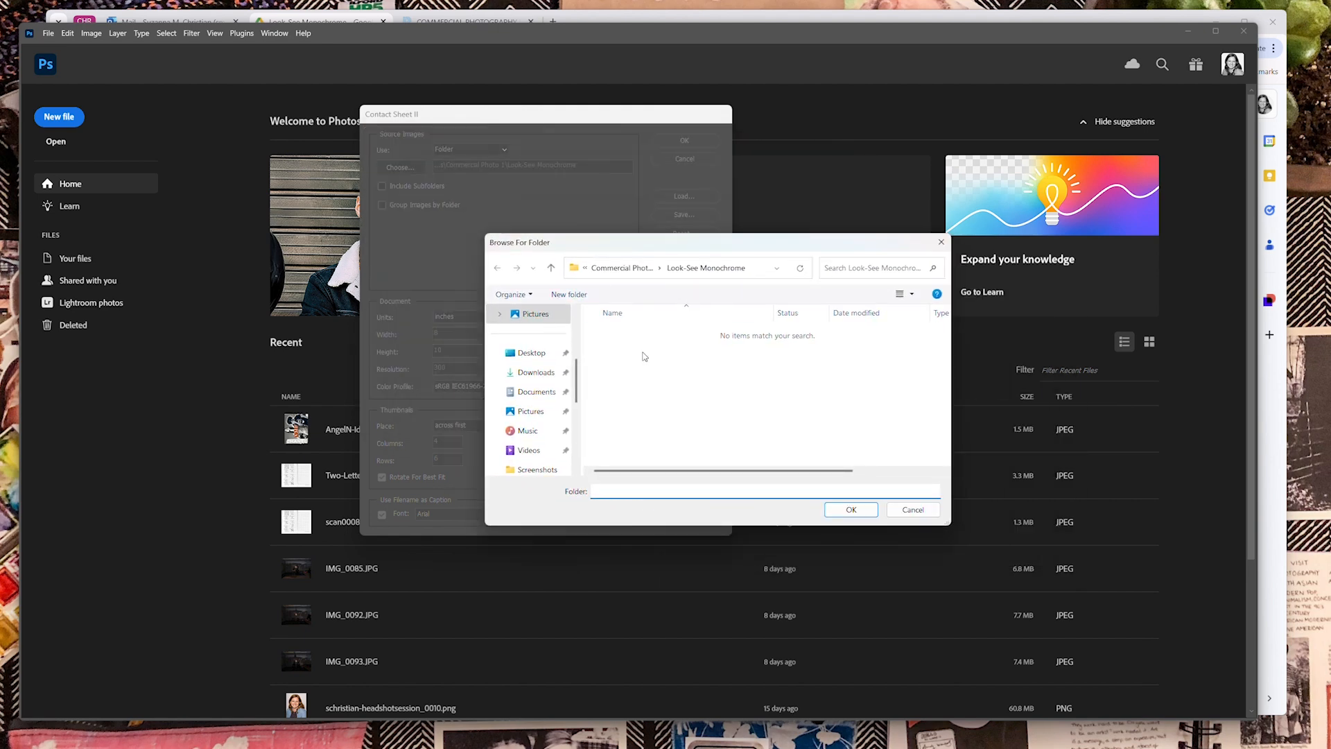
pyautogui.click(531, 412)
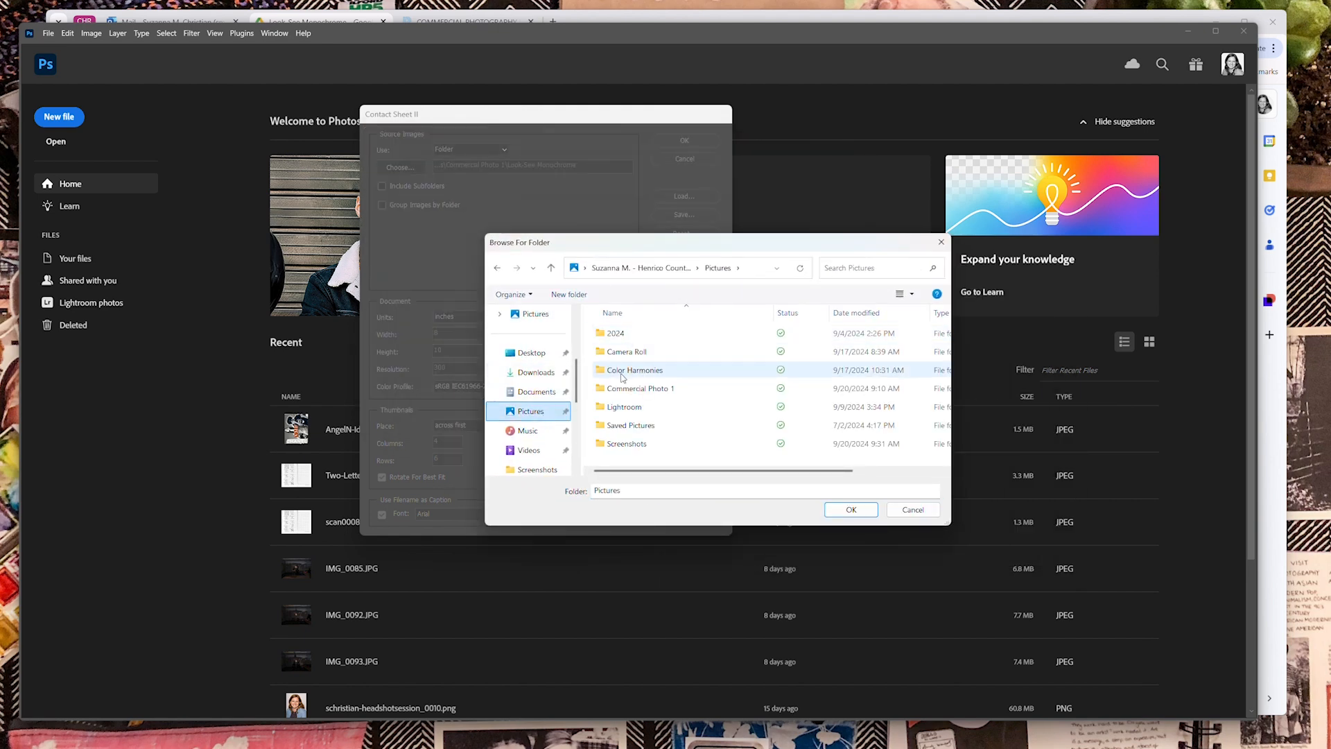
pyautogui.doubleClick(636, 389)
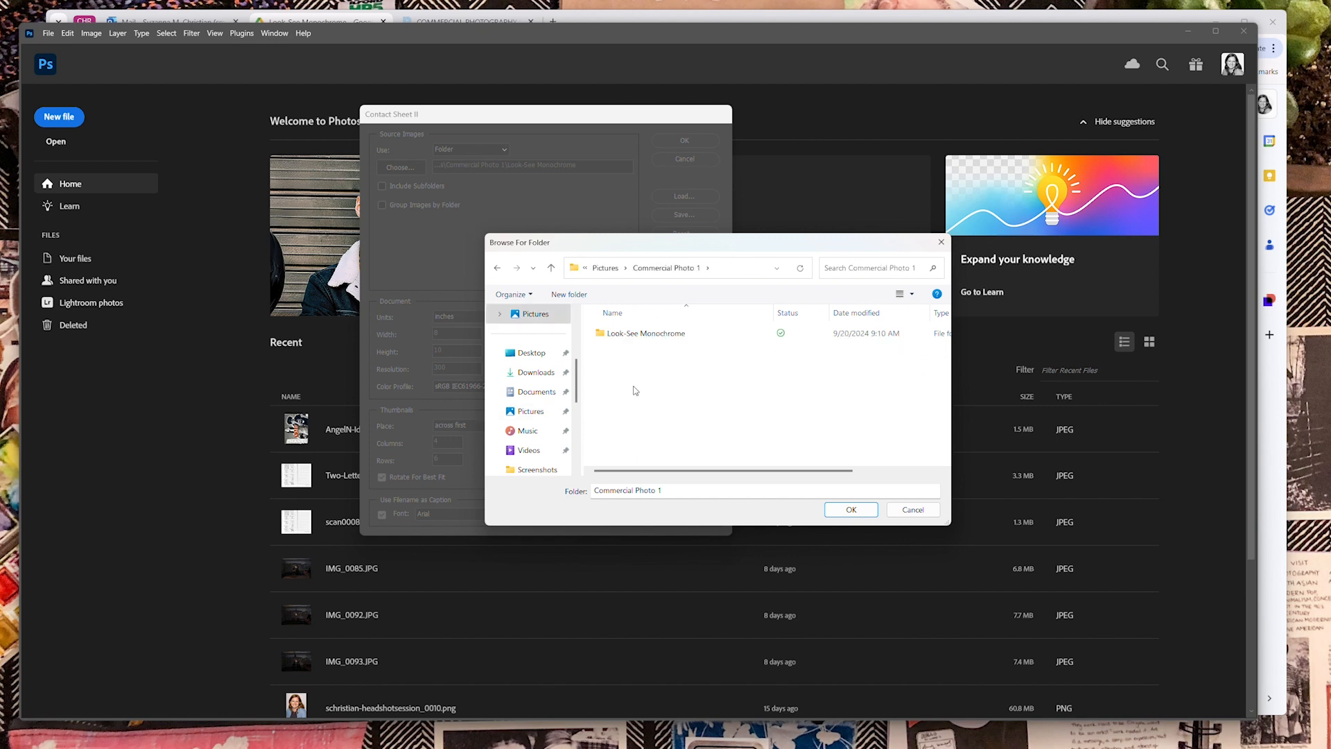
pyautogui.click(624, 334)
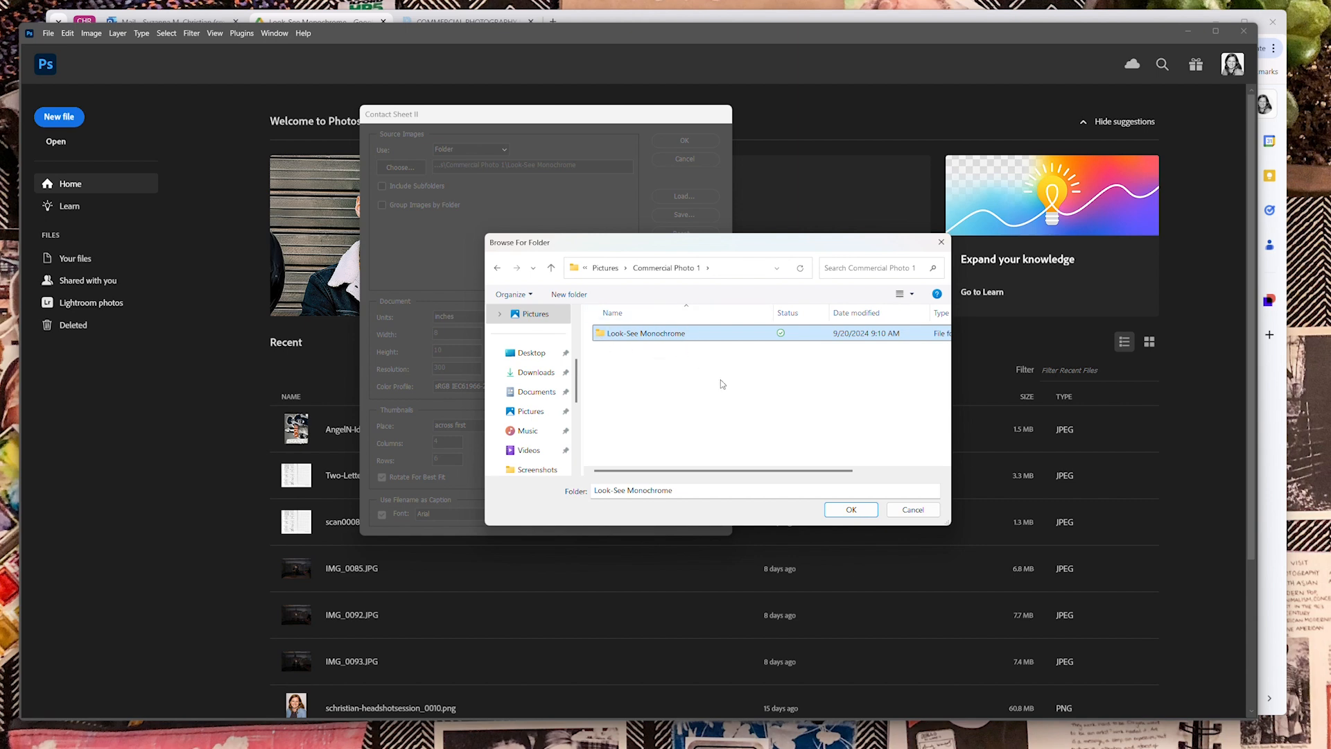
pyautogui.click(855, 512)
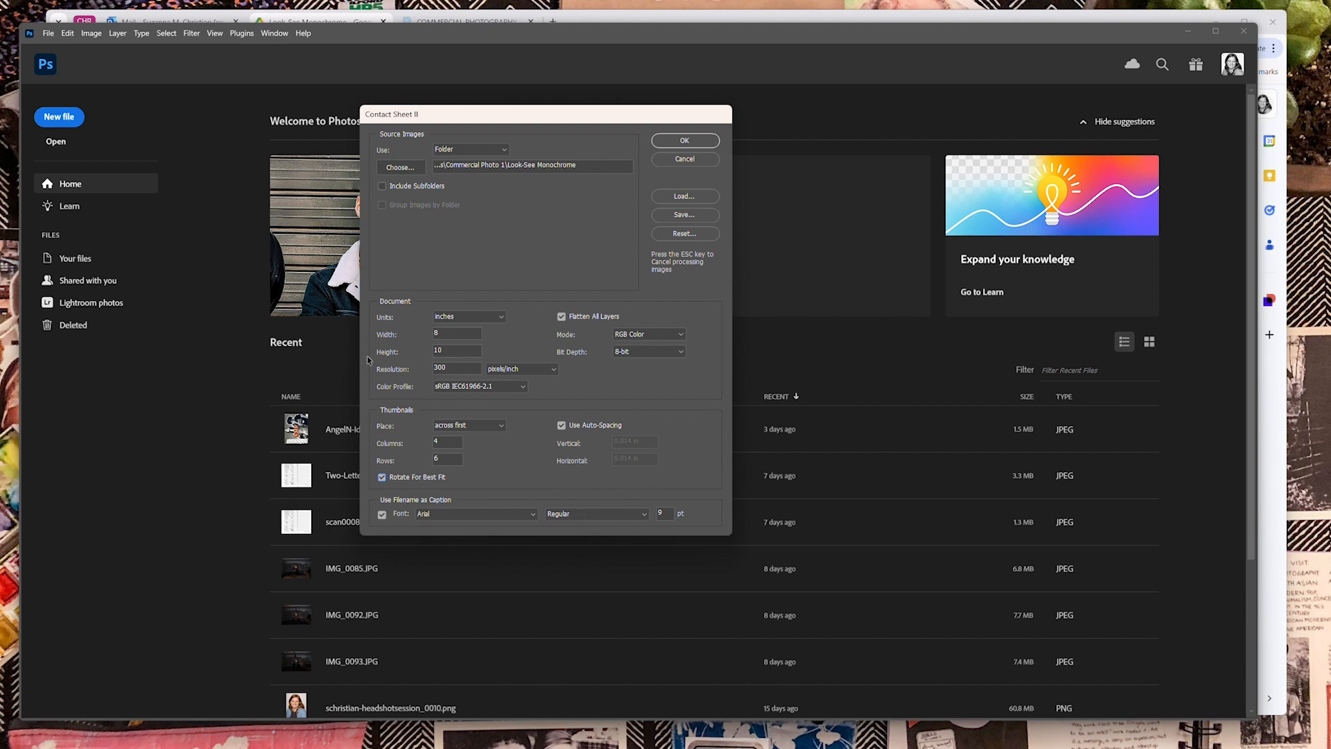
pyautogui.click(685, 141)
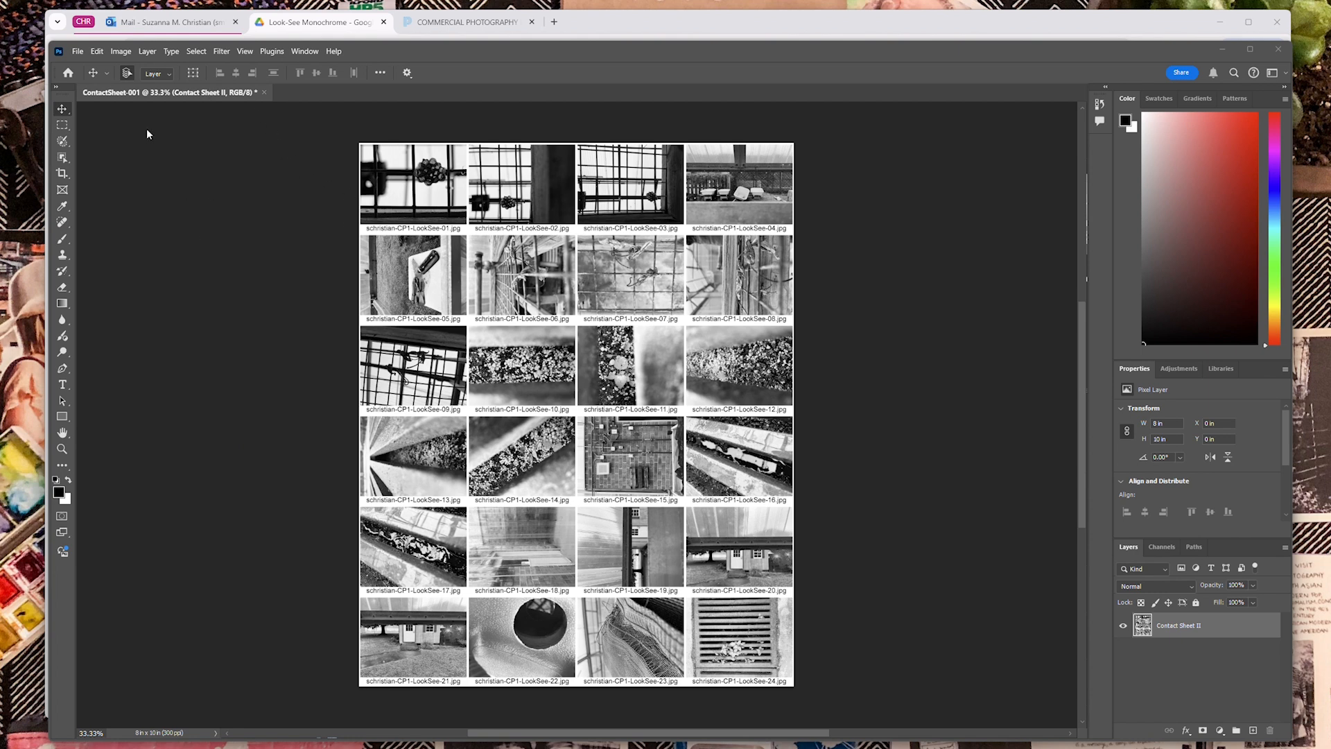
# Step: In the File Handling preferences, enable legacy "Save As" and stop appending "copy" to filenames, suppressing future warnings about it
pyautogui.click(98, 51)
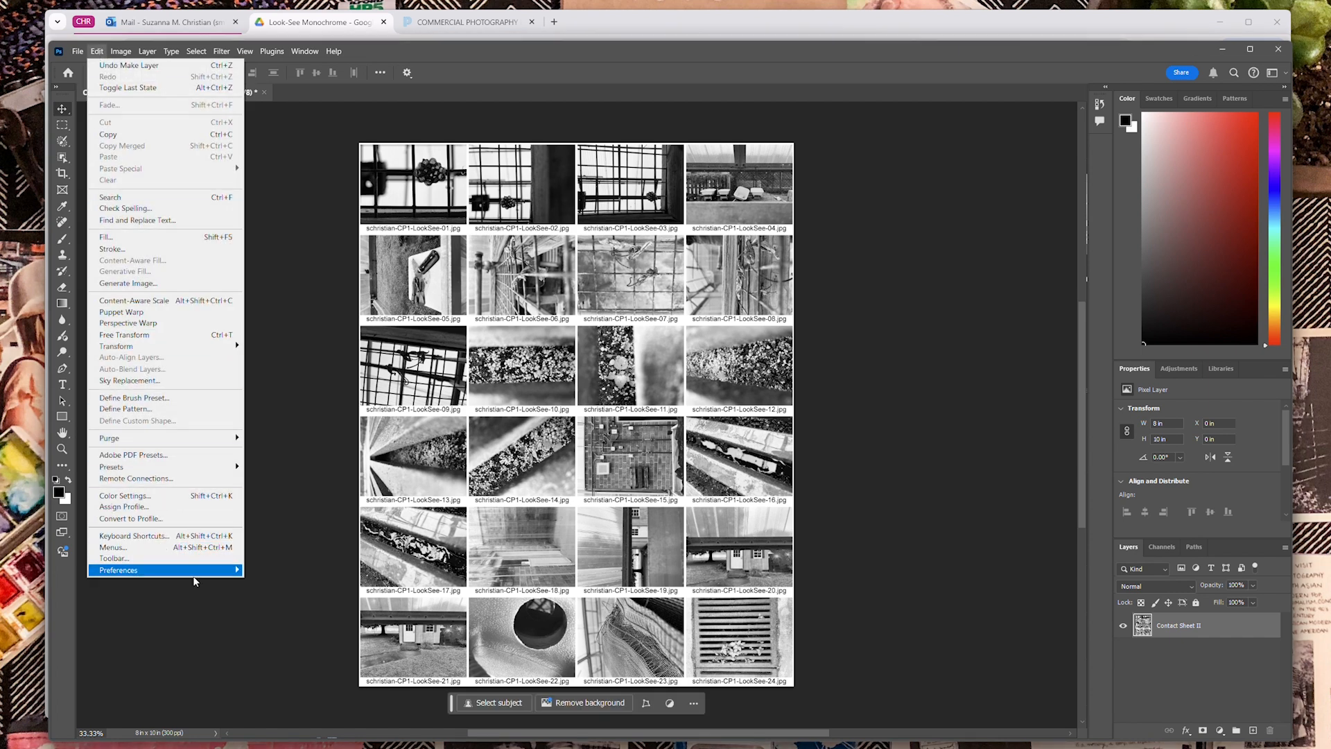
pyautogui.moveTo(206, 572)
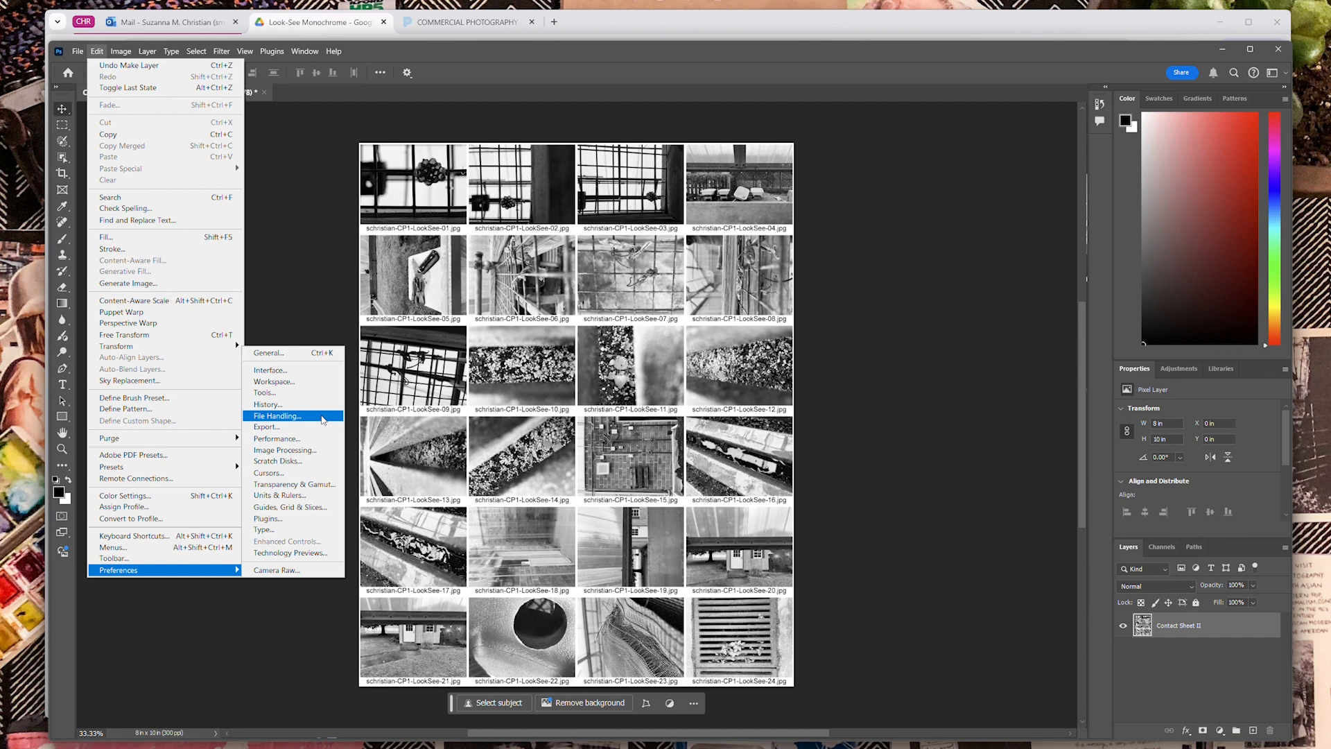
pyautogui.click(322, 417)
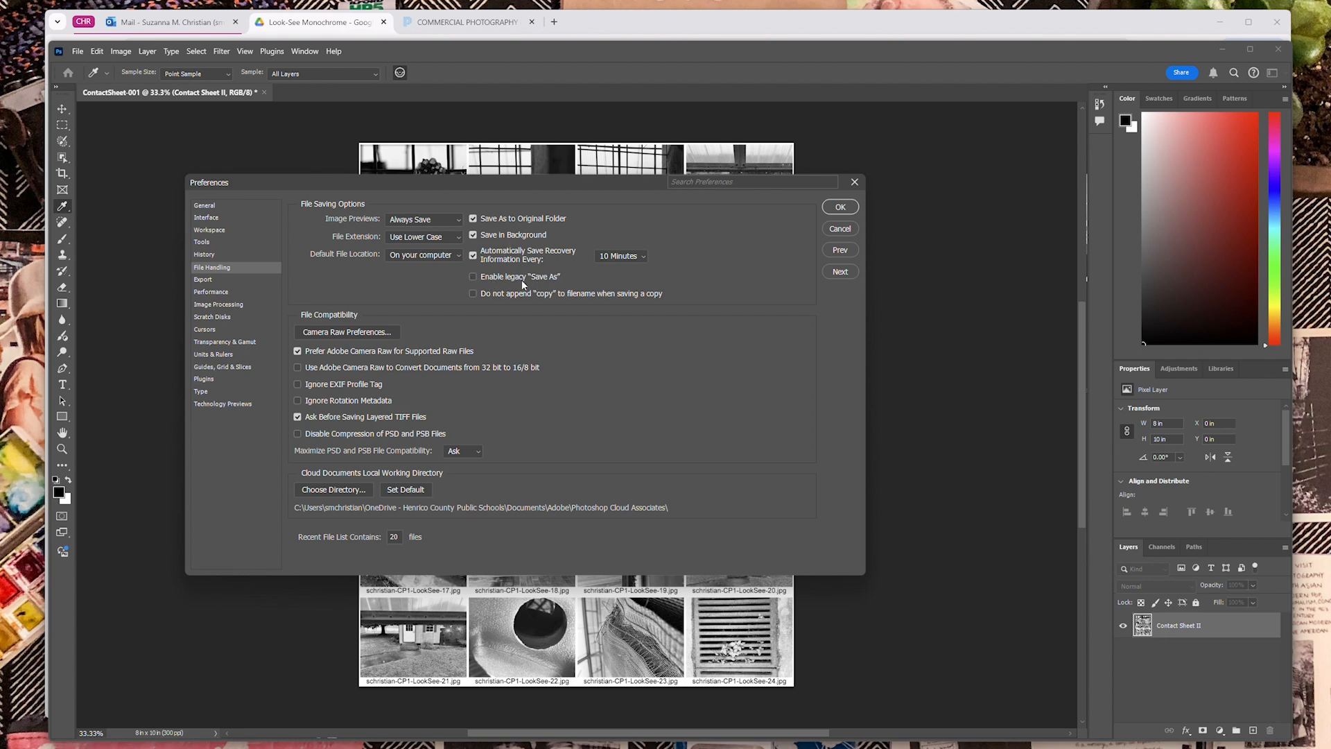
pyautogui.click(473, 277)
pyautogui.click(474, 294)
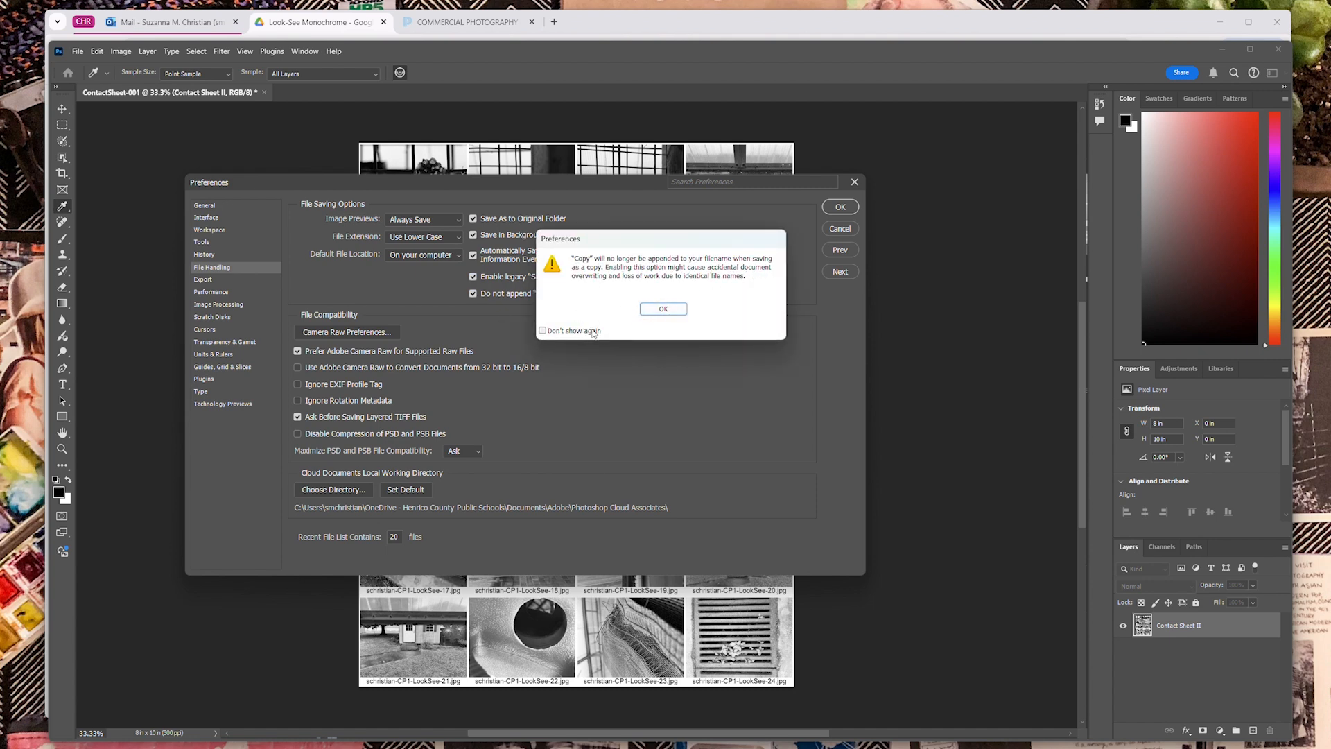
pyautogui.click(543, 331)
pyautogui.click(666, 309)
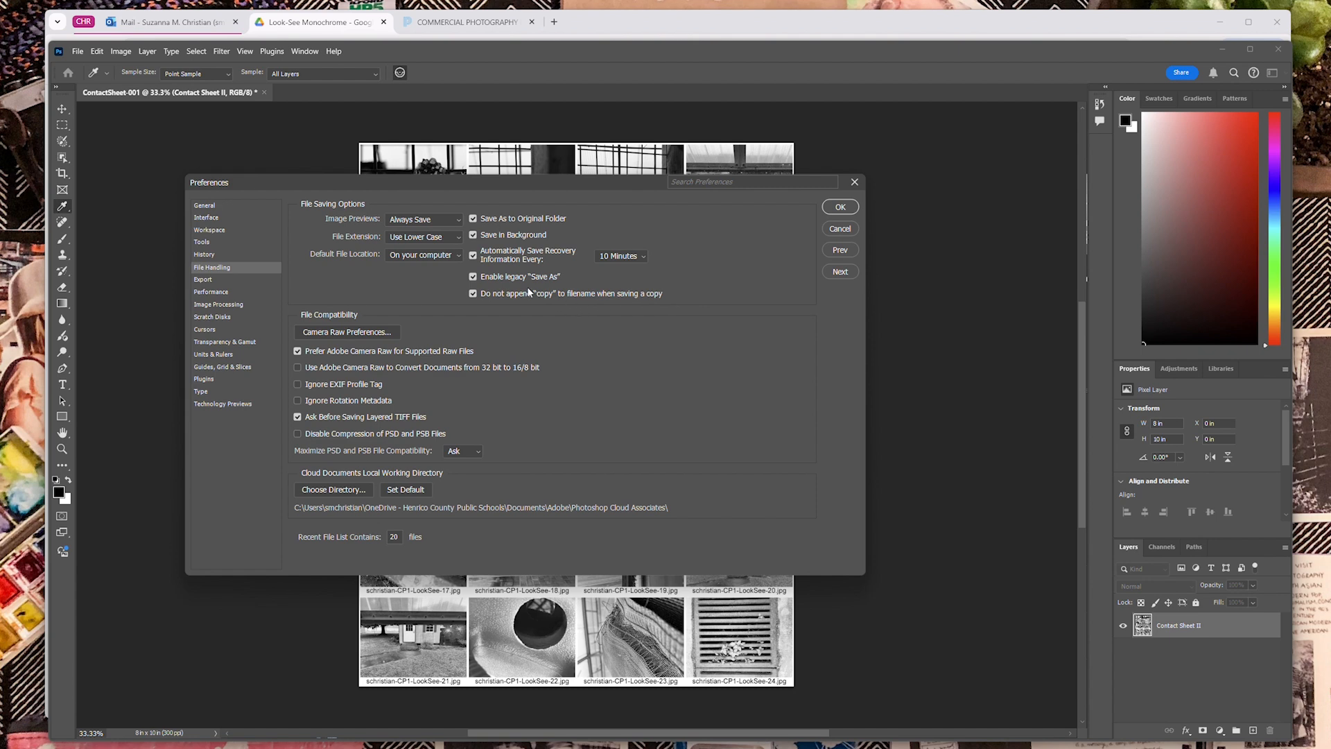
# Step: Keep the default file location as "On your computer" and apply the File Handling preferences
pyautogui.click(458, 256)
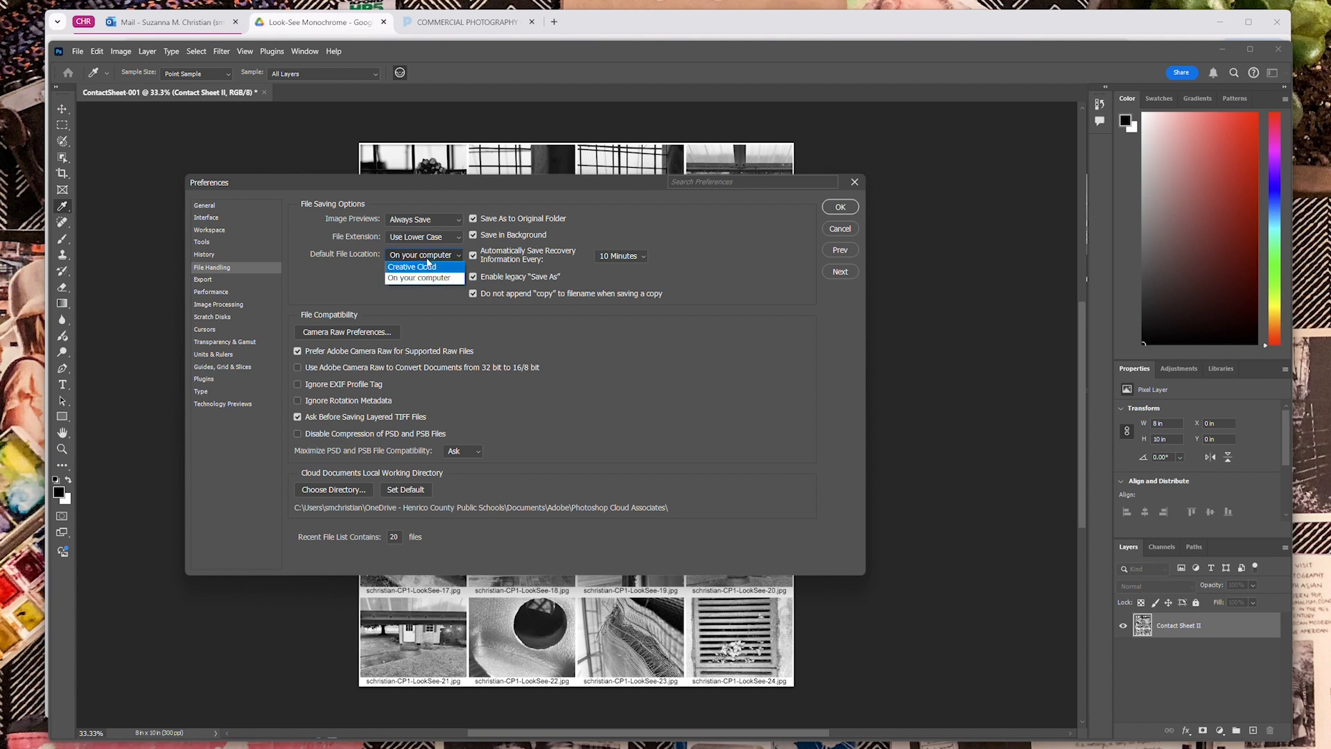
pyautogui.click(413, 278)
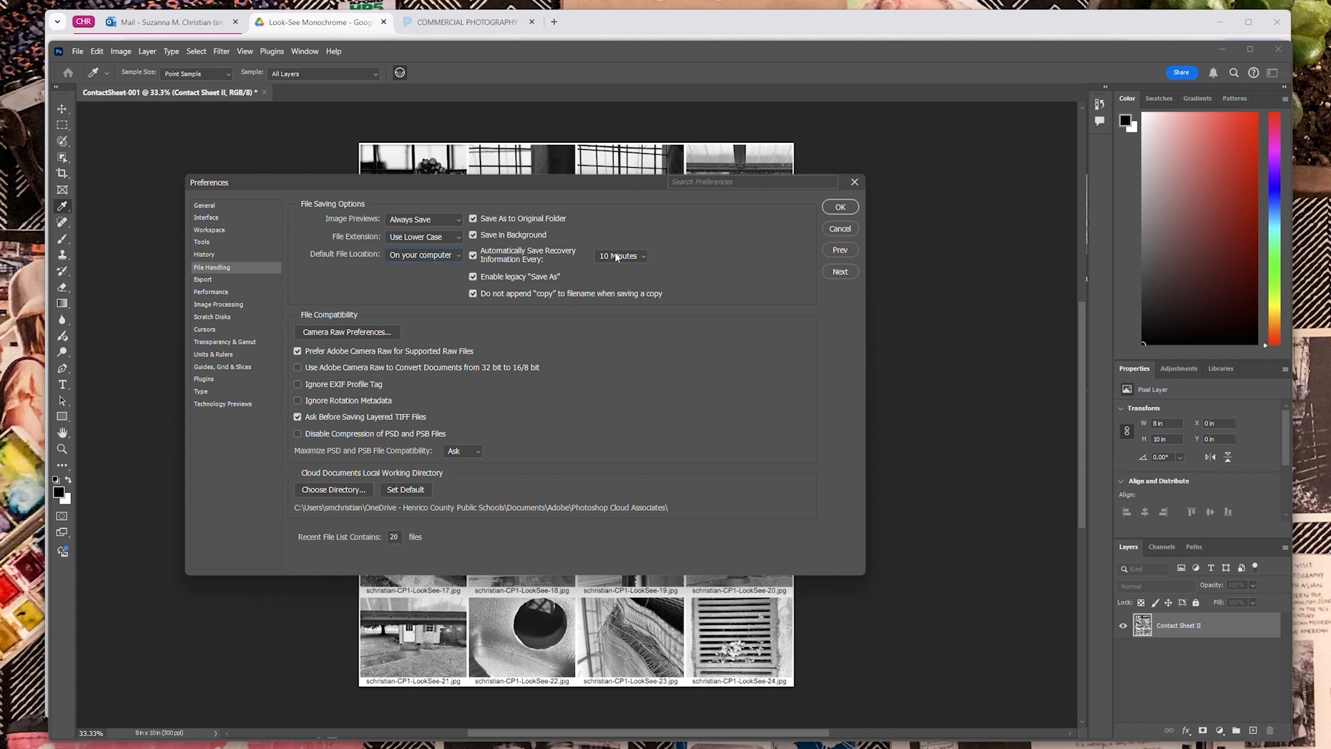
pyautogui.click(839, 207)
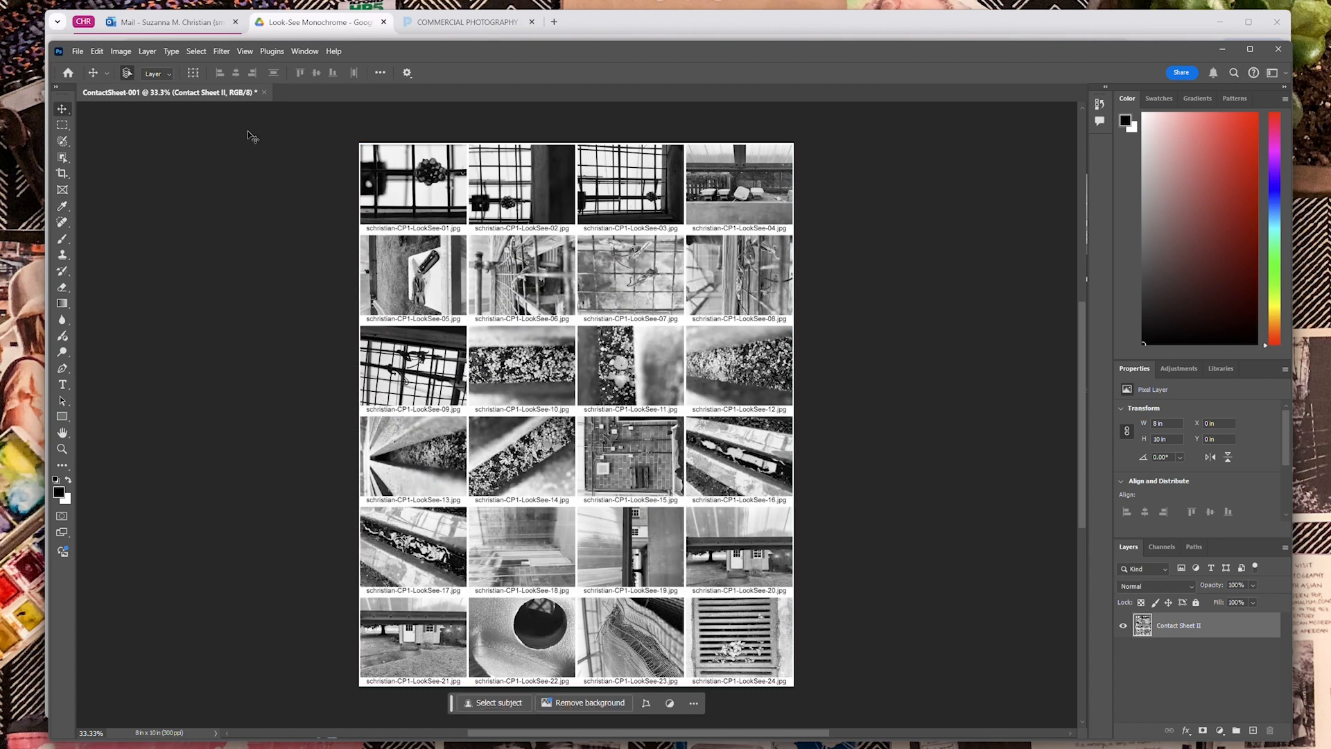
# Step: Start a Save As of the contact sheet and set its file type to JPEG
pyautogui.click(80, 53)
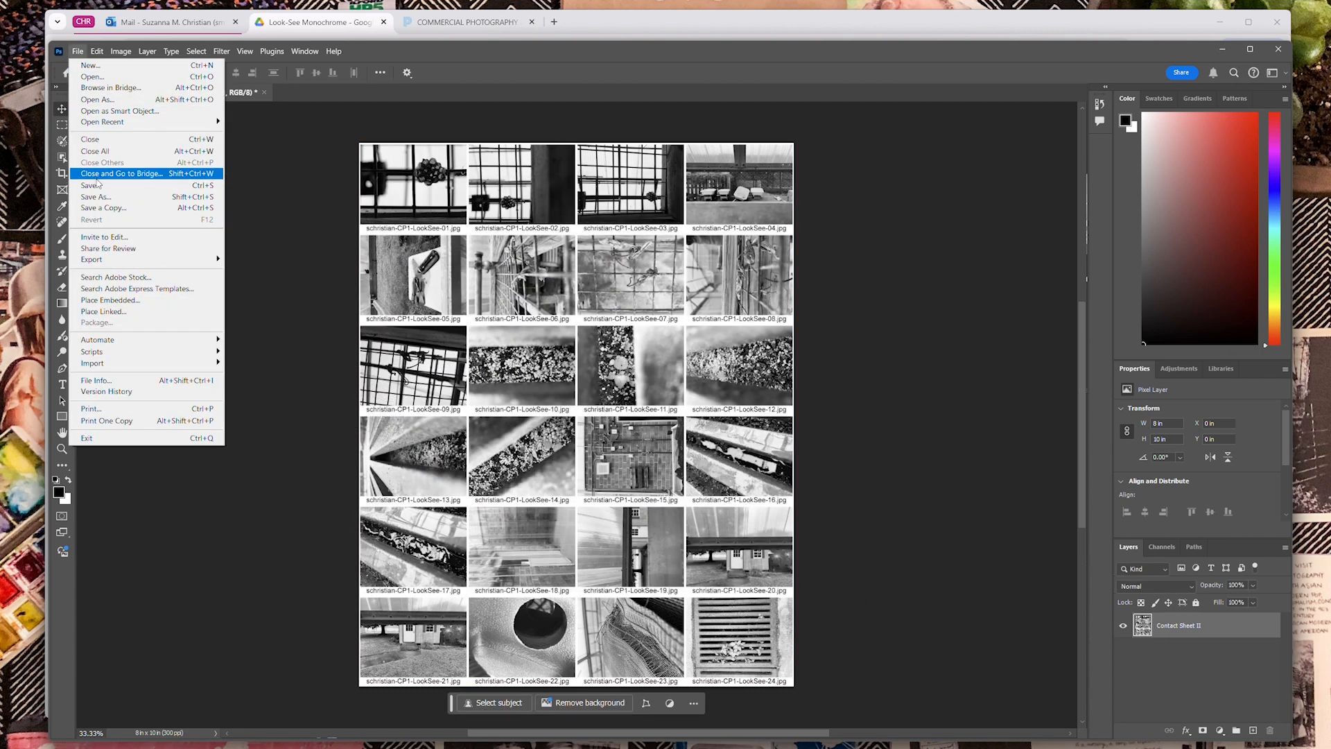
pyautogui.click(147, 200)
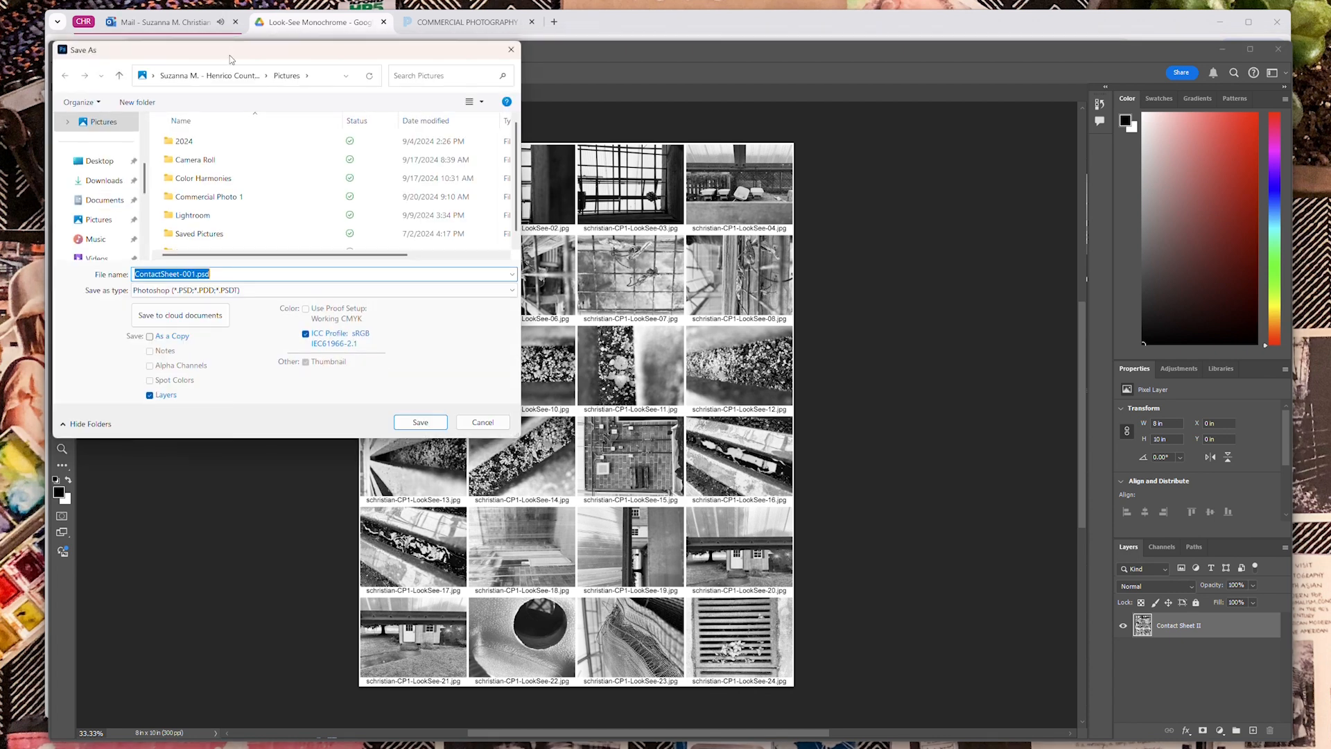
pyautogui.moveTo(241, 59); pyautogui.dragTo(594, 204)
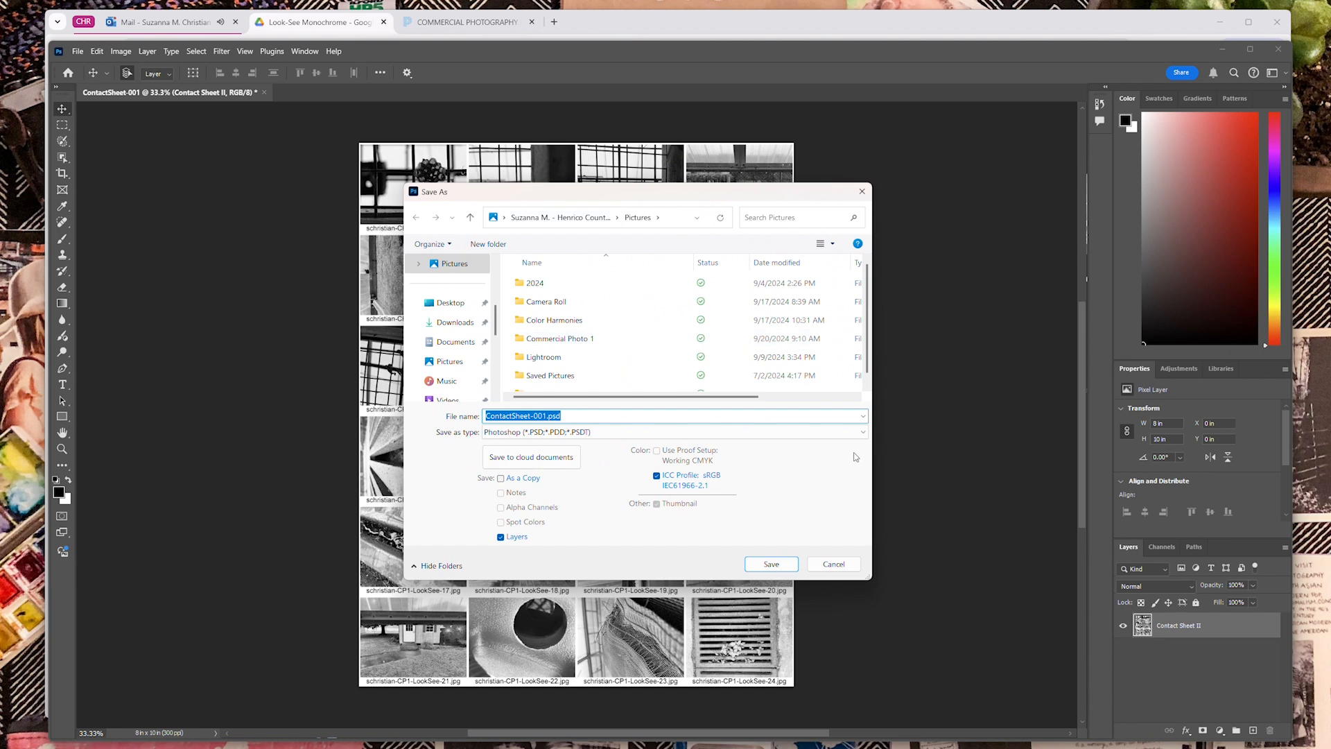
pyautogui.click(866, 433)
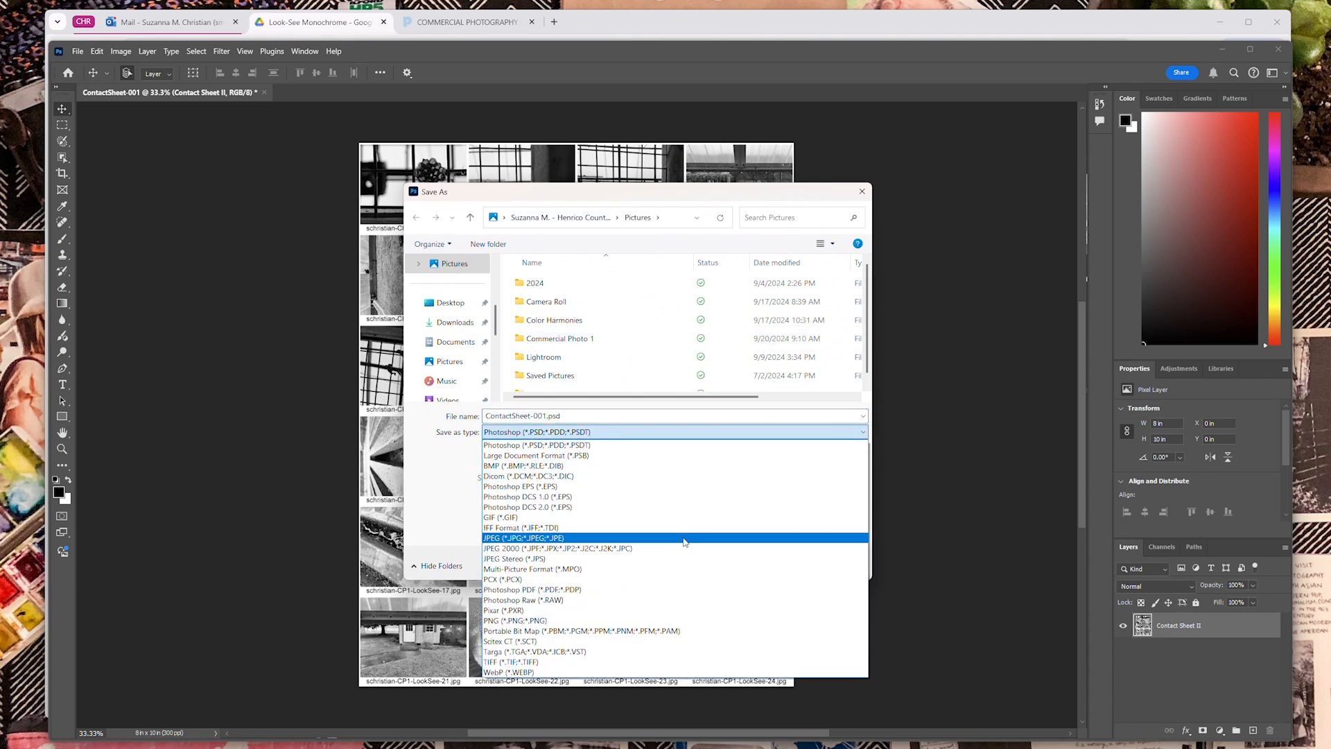
pyautogui.click(519, 538)
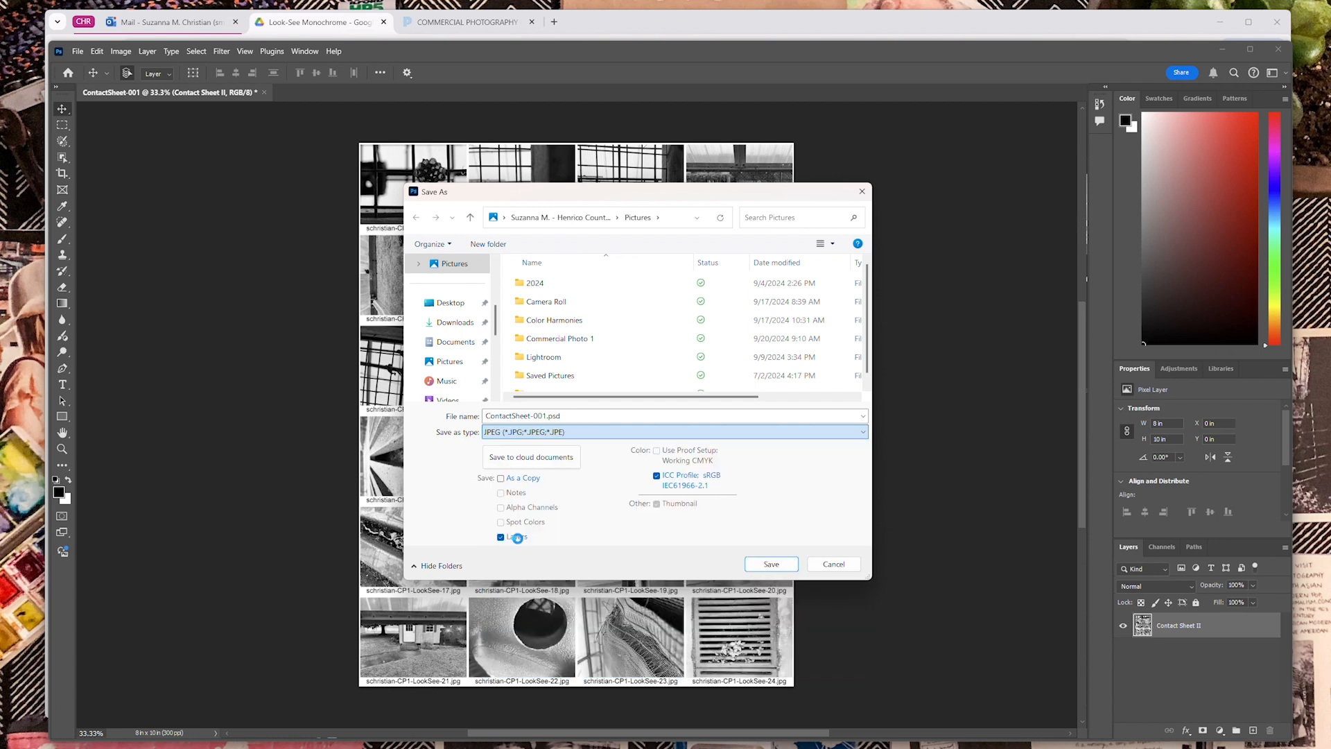
pyautogui.doubleClick(547, 415)
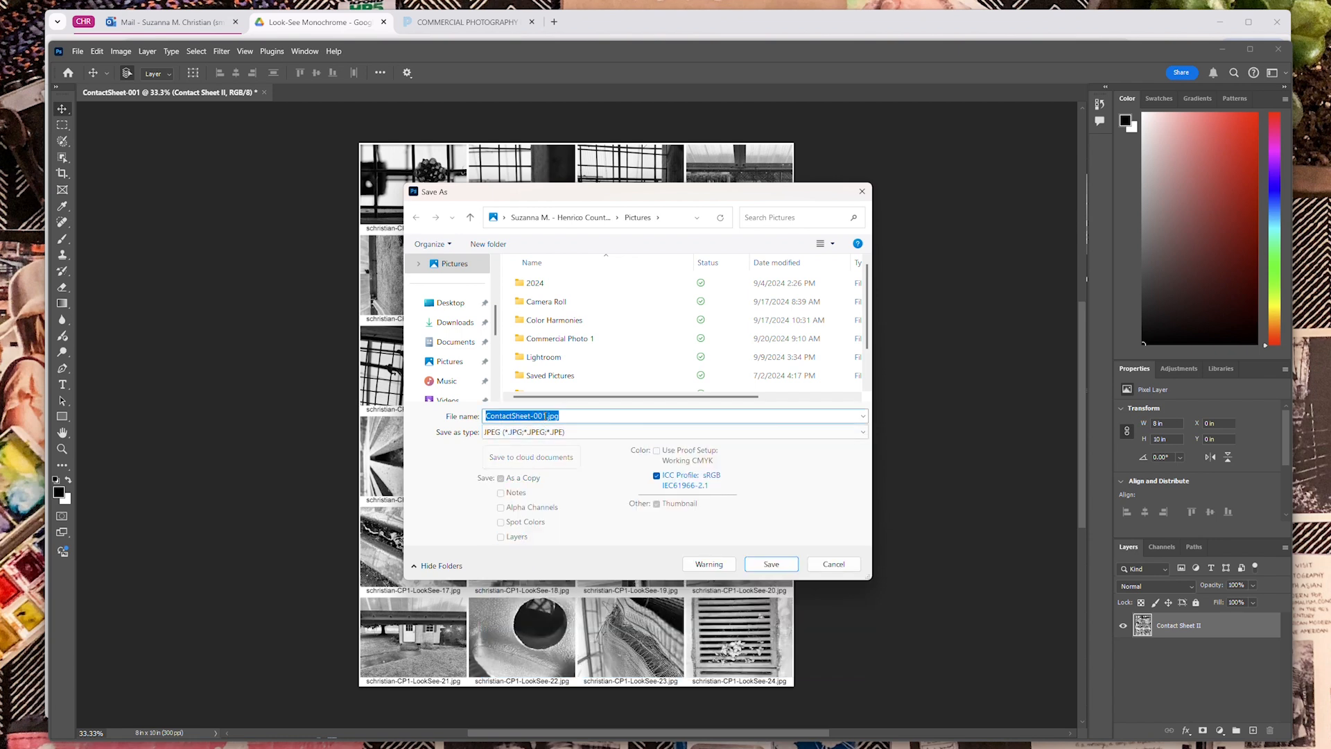
pyautogui.click(545, 415)
pyautogui.moveTo(546, 415); pyautogui.dragTo(454, 410)
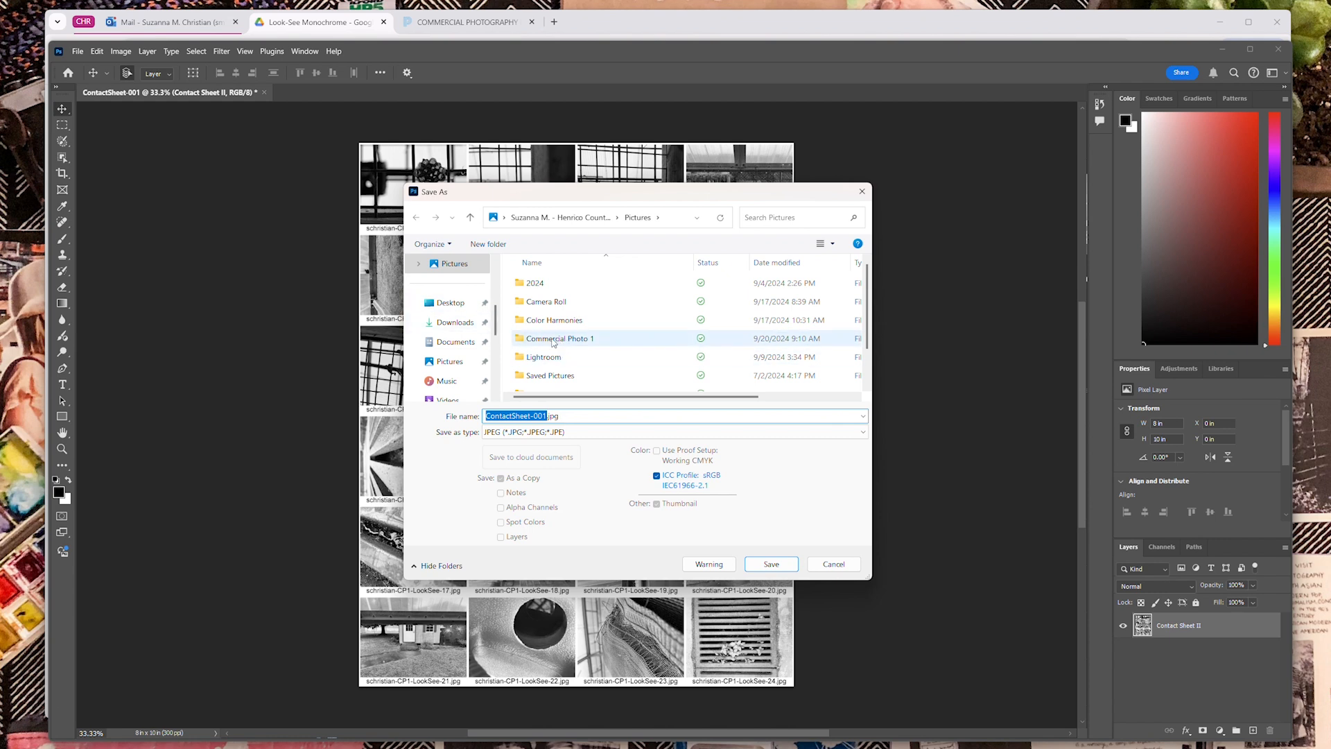
# Step: Choose the Look-See Monochrome folder inside Commercial Photo 1 as the save location
pyautogui.click(556, 341)
pyautogui.doubleClick(556, 339)
pyautogui.click(555, 285)
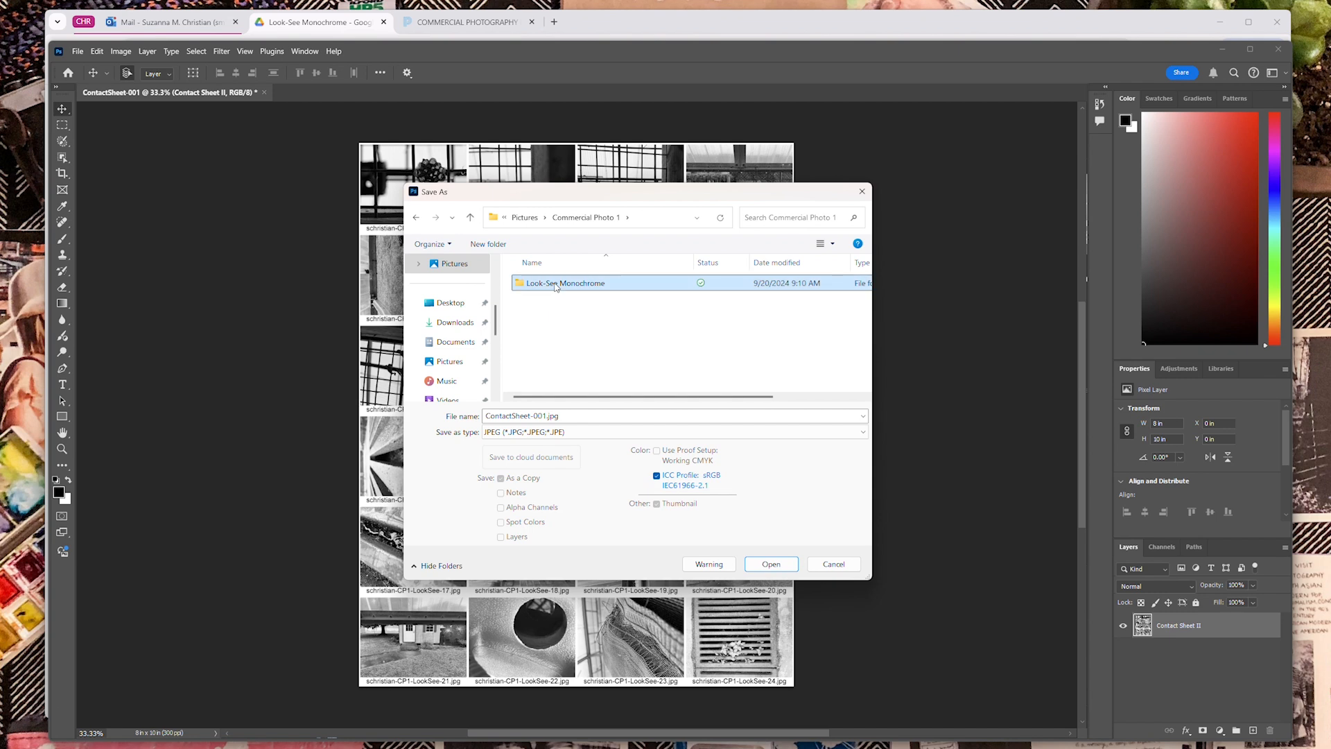
pyautogui.doubleClick(556, 284)
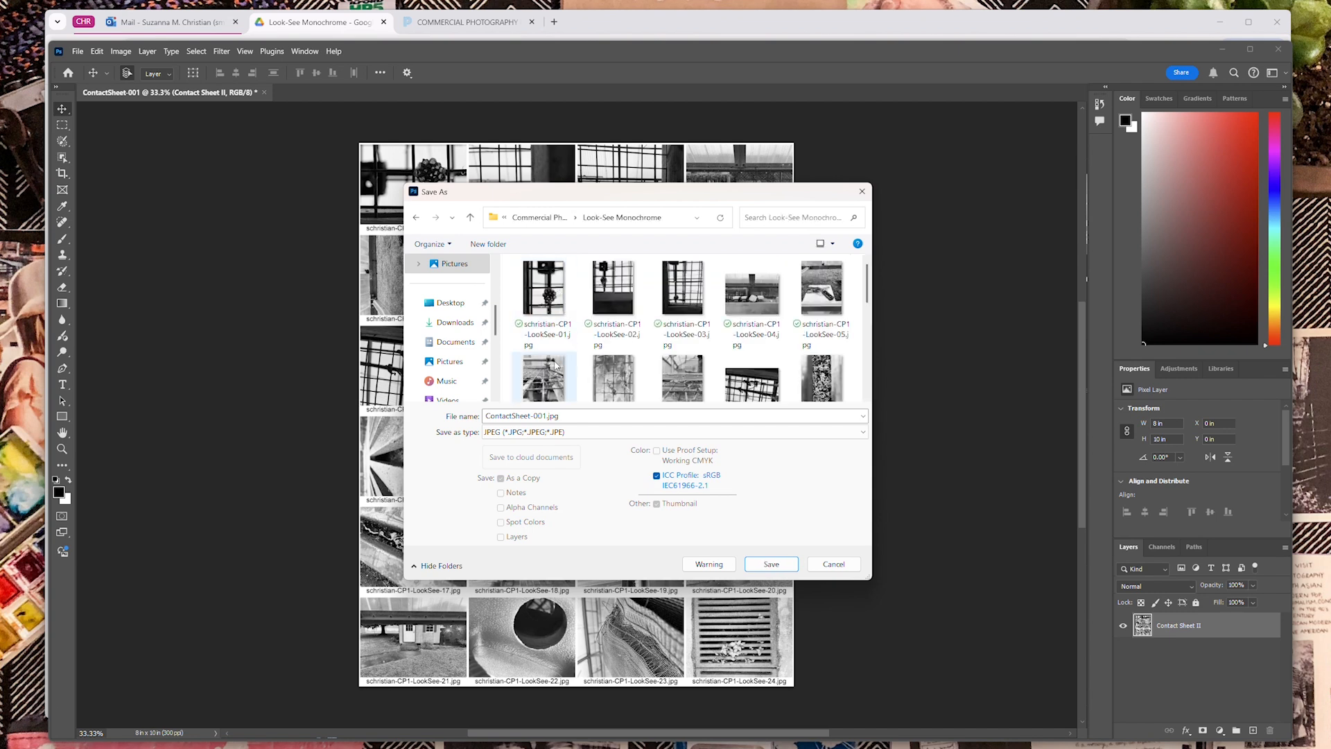
# Step: Reuse photo 01's file name with CS replacing 01, and save the JPEG at Maximum quality 12, Baseline ("Standard")
pyautogui.click(549, 311)
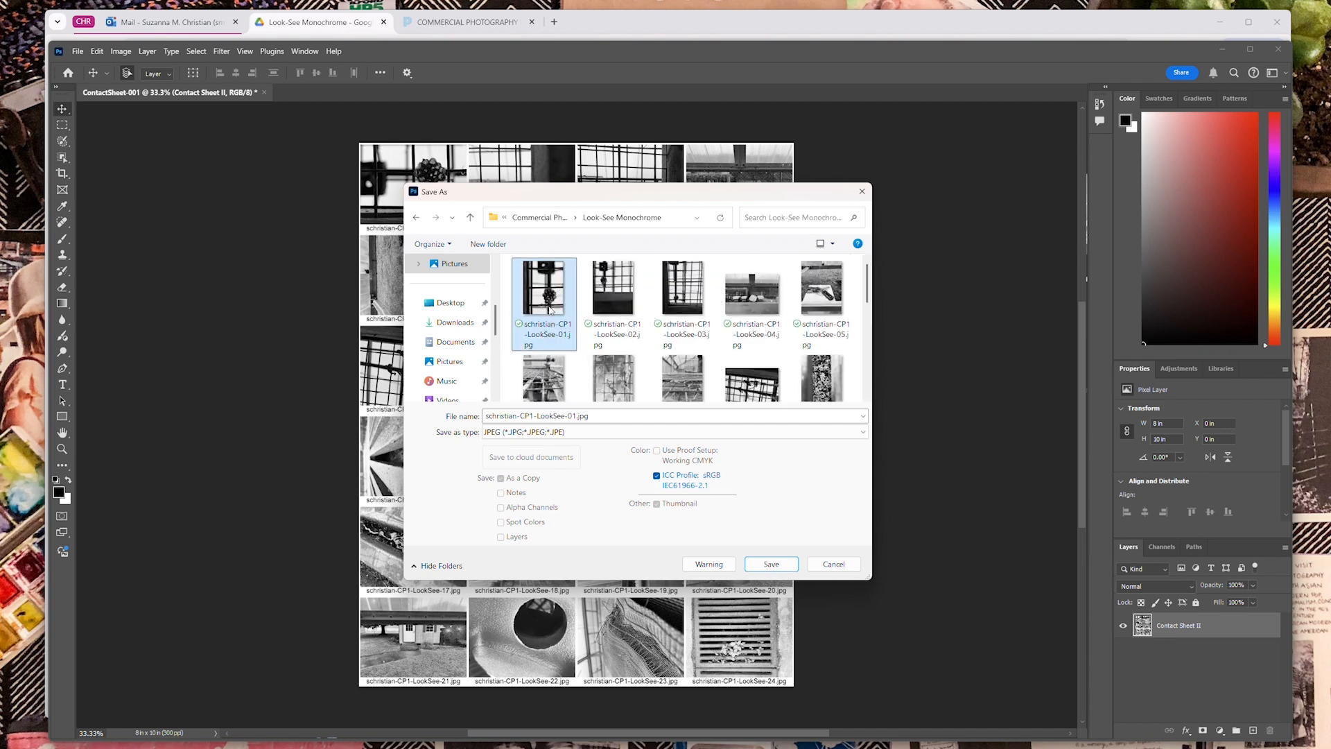
pyautogui.click(575, 415)
pyautogui.click(575, 415)
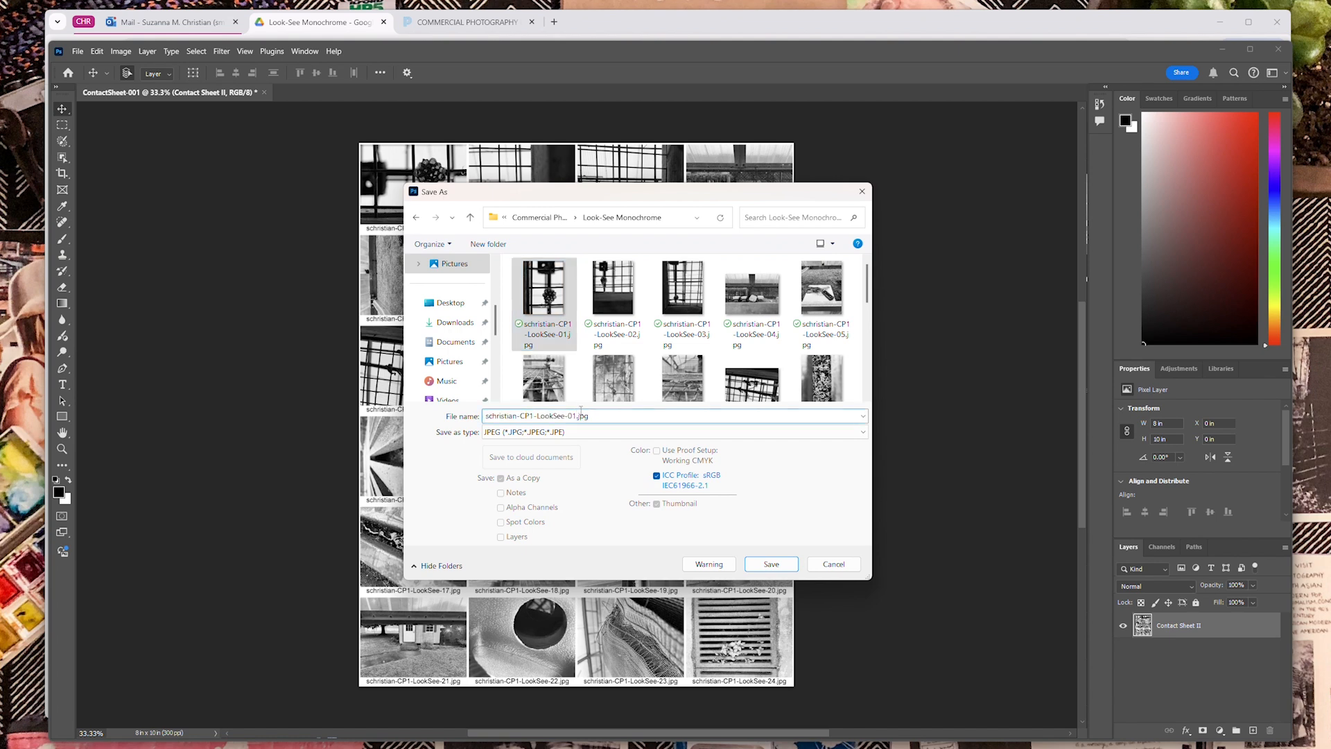
pyautogui.press('BackSpace')
pyautogui.press('BackSpace')
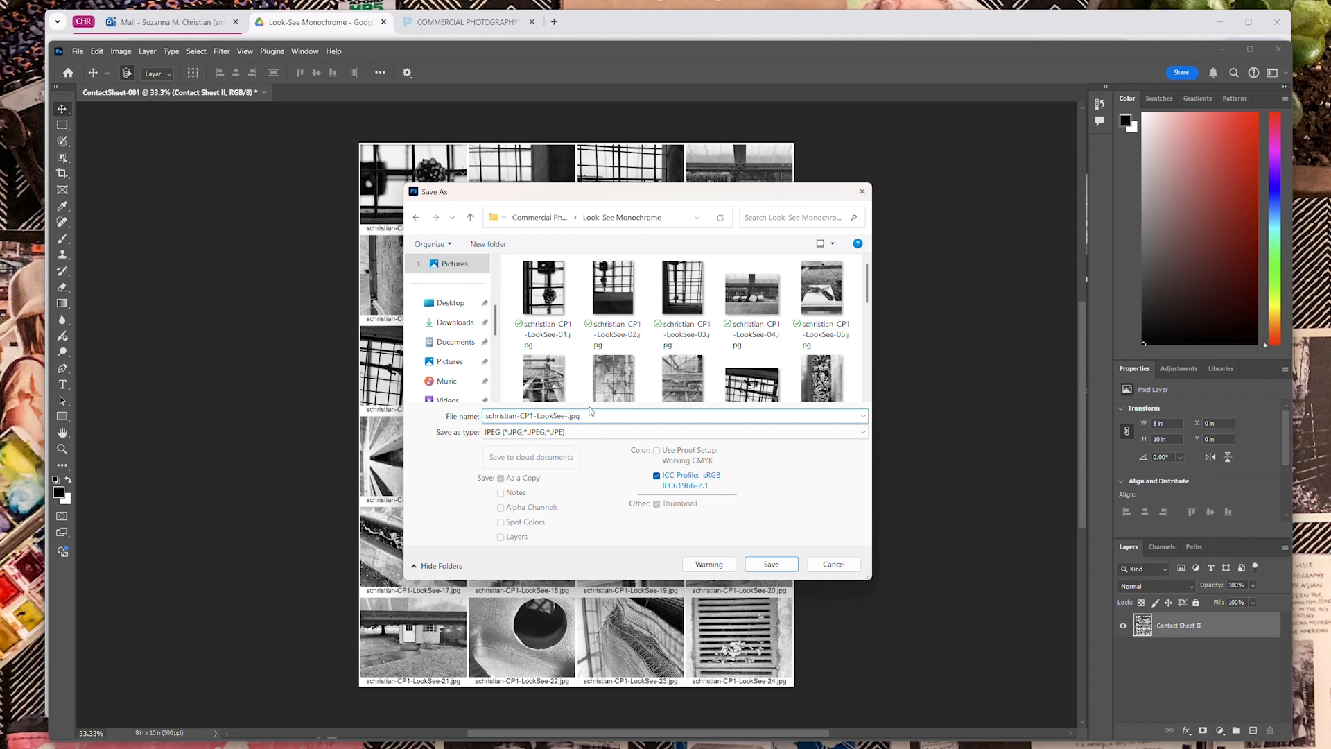
pyautogui.write('CS')
pyautogui.click(784, 568)
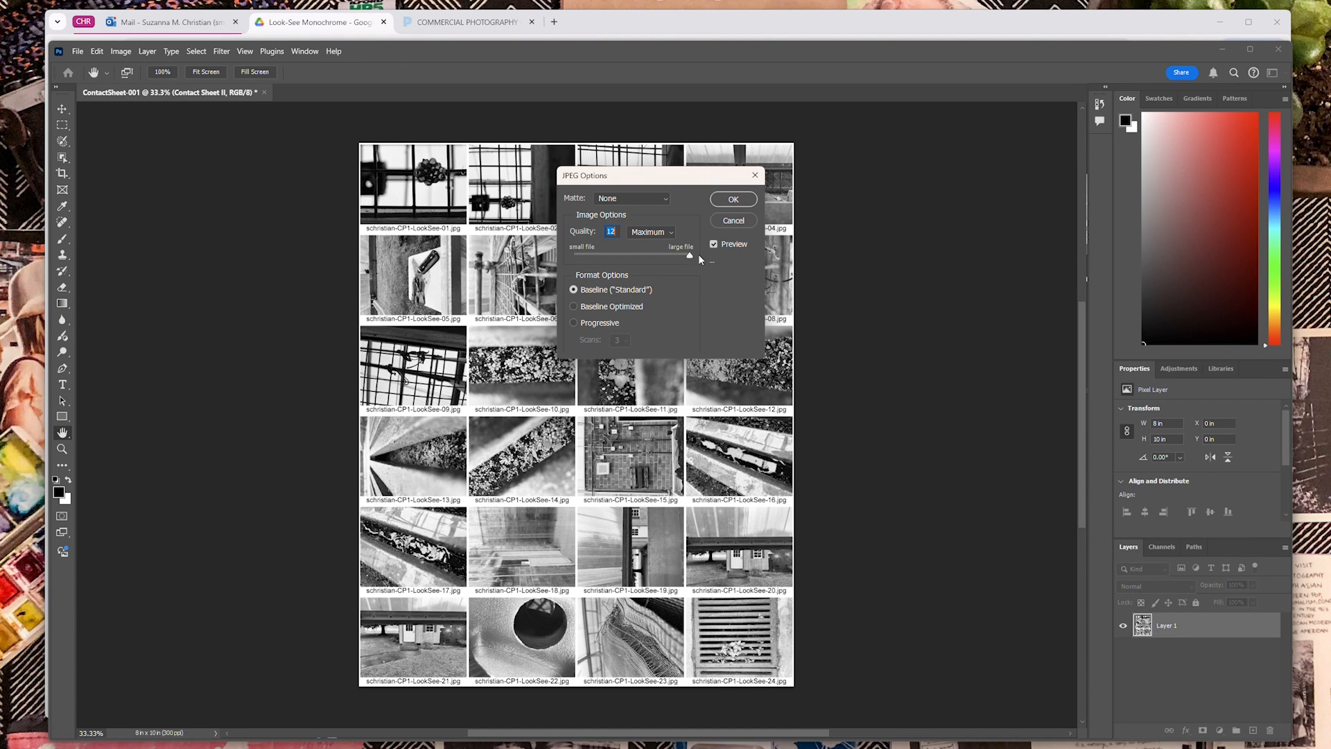
pyautogui.click(747, 202)
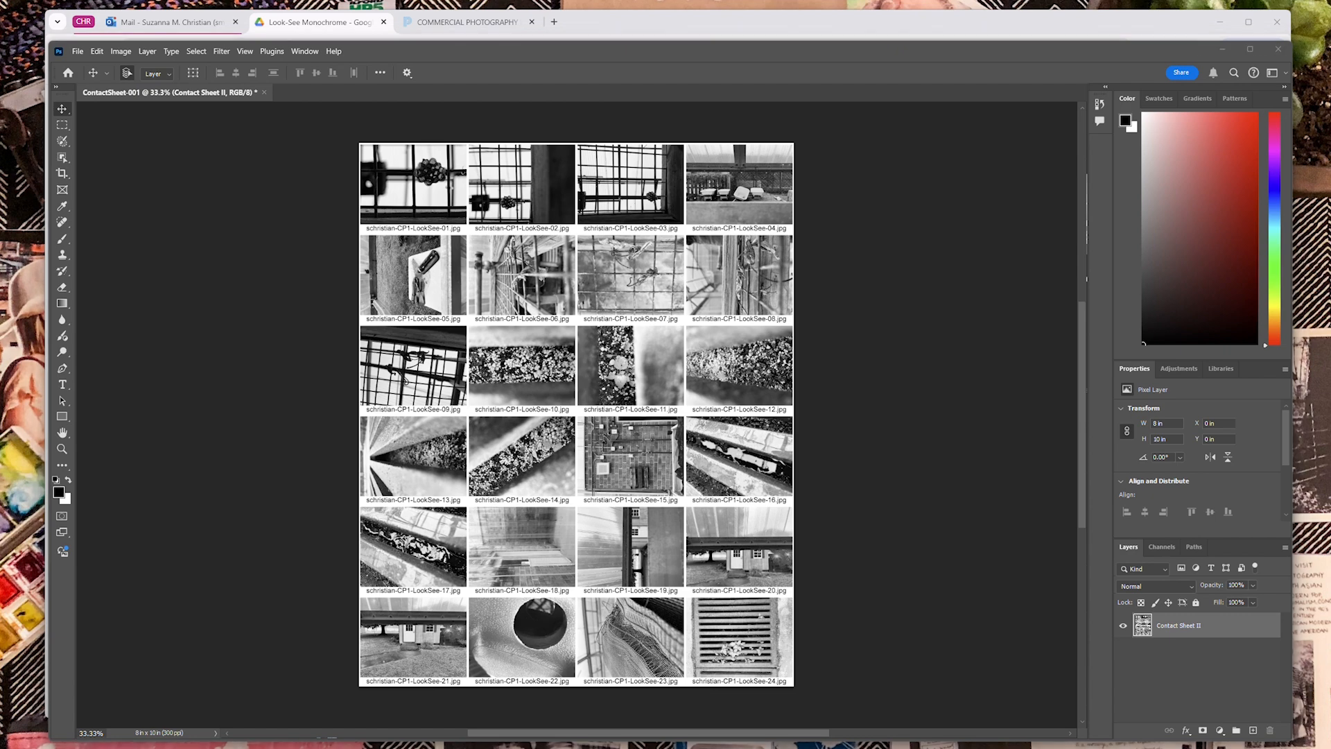
# Step: Switch to File Explorer and select the saved CS contact sheet in the Look-See Monochrome folder to check it
pyautogui.click(649, 727)
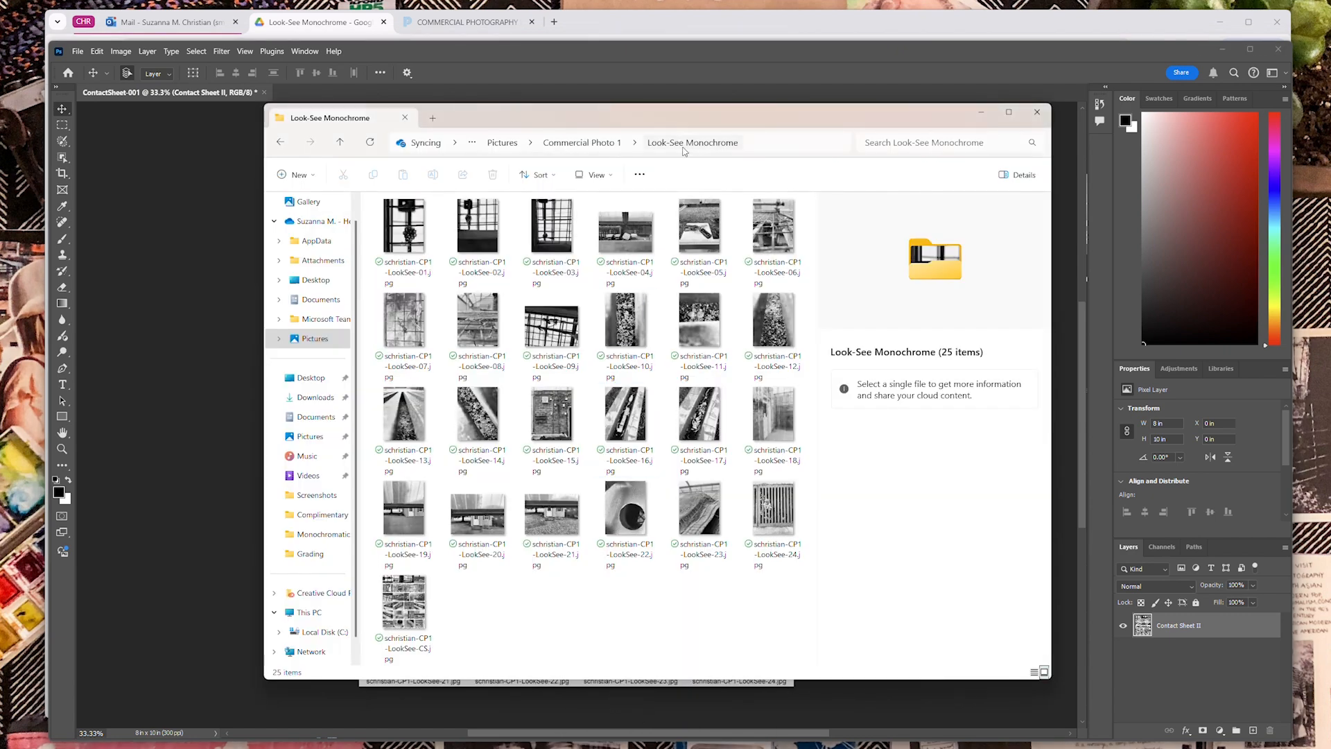
pyautogui.moveTo(684, 114); pyautogui.dragTo(662, 72)
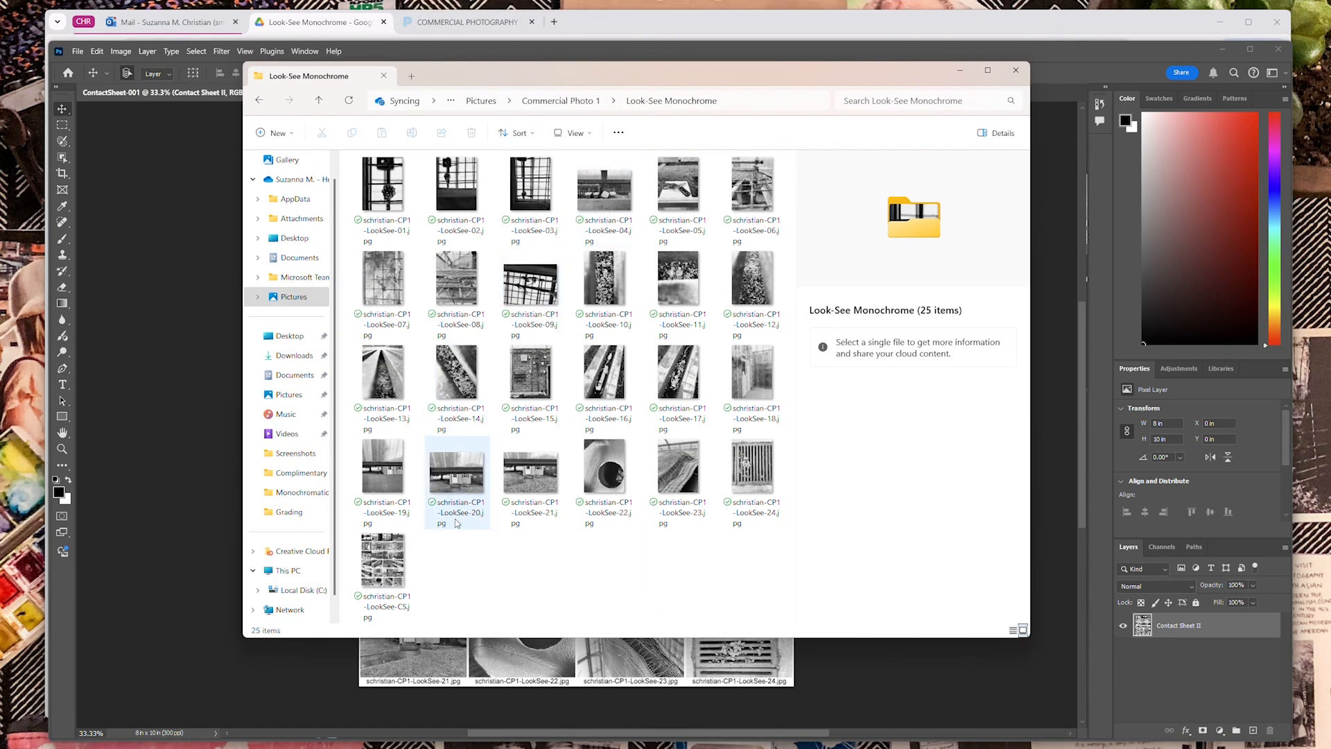
pyautogui.click(410, 580)
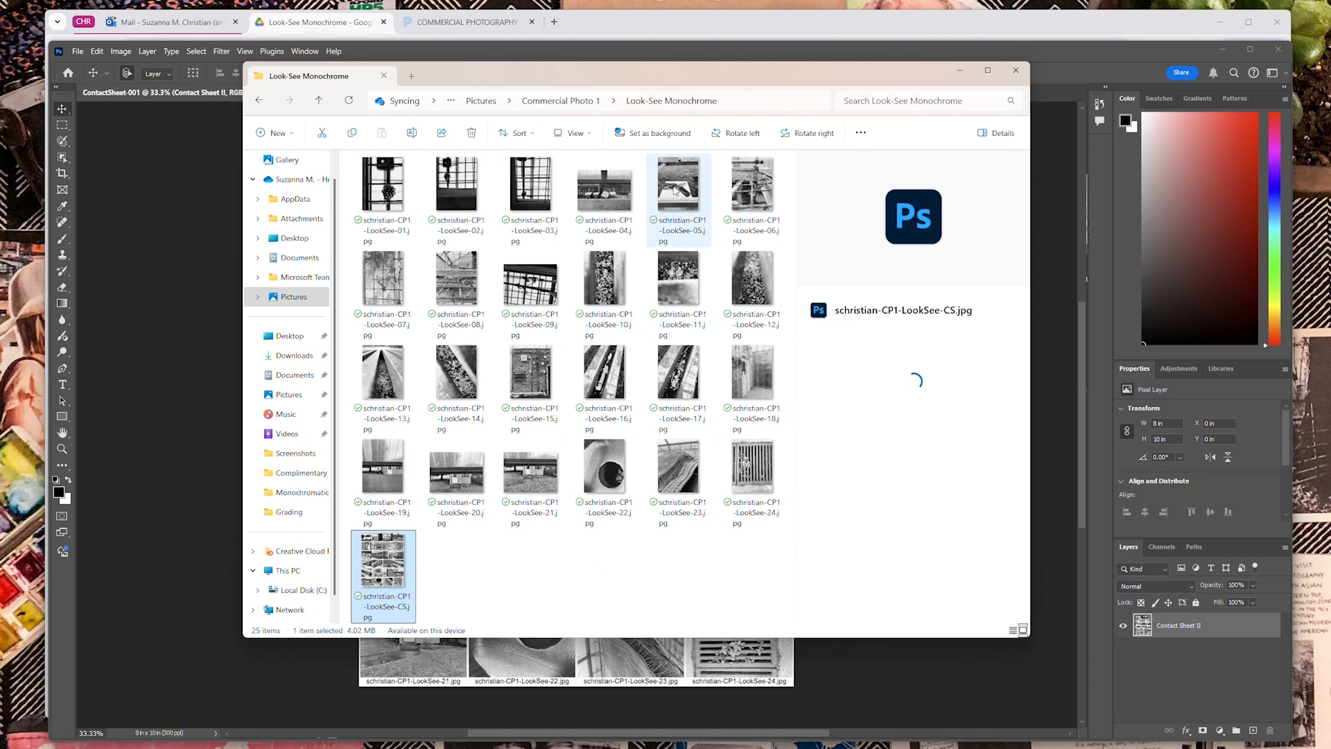